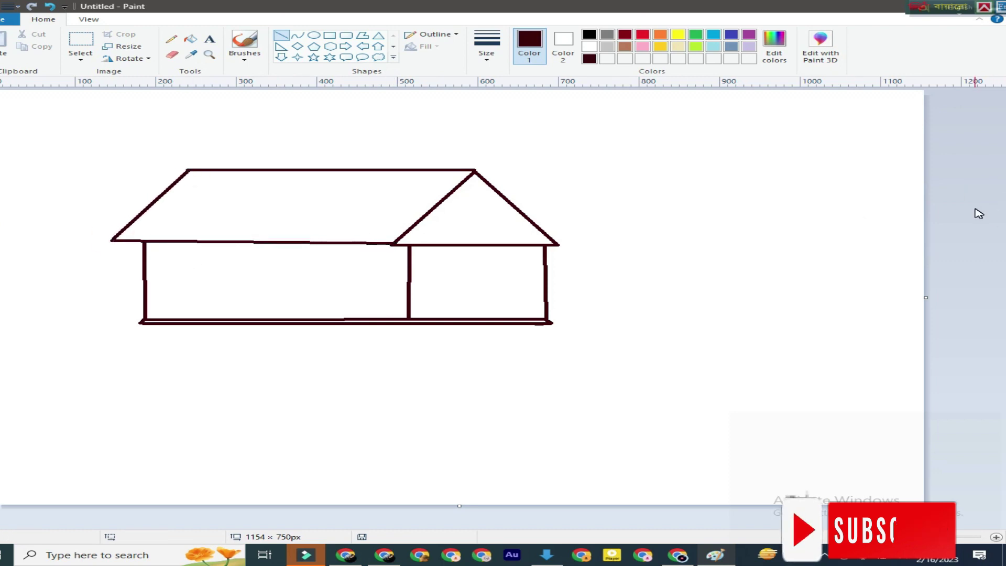
# Draw slanted lines parallel to the roof's left edge and copy them at even spacing across the roof.
pyautogui.moveTo(200, 170); pyautogui.dragTo(123, 241)
pyautogui.moveTo(234, 170)
pyautogui.mouseDown()
pyautogui.moveTo(153, 240)
pyautogui.moveTo(729, 218)
pyautogui.mouseUp()
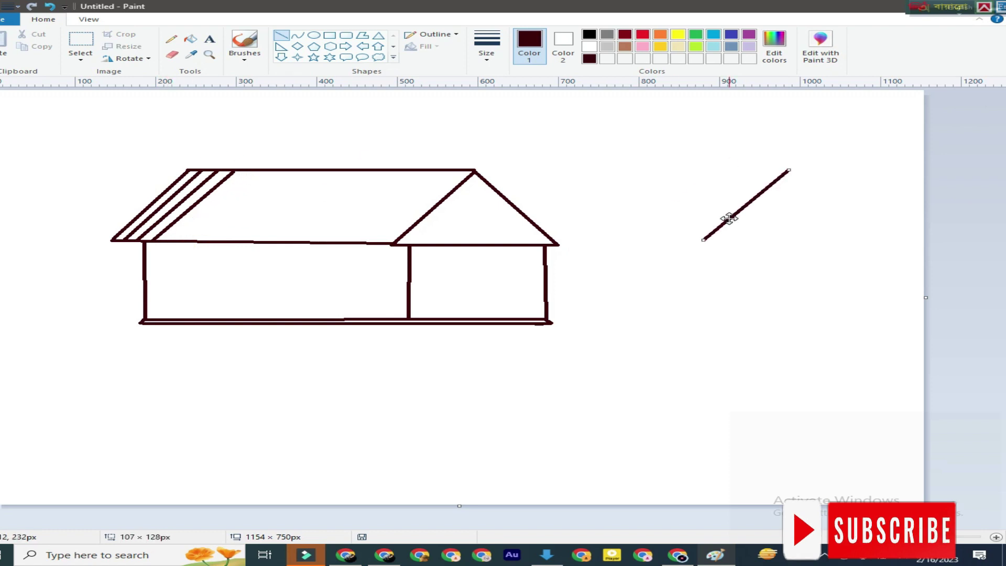
pyautogui.click(81, 57)
pyautogui.click(103, 86)
pyautogui.moveTo(645, 147); pyautogui.dragTo(840, 245)
pyautogui.moveTo(752, 218)
pyautogui.mouseDown()
pyautogui.moveTo(763, 223)
pyautogui.moveTo(197, 195)
pyautogui.moveTo(208, 208)
pyautogui.moveTo(258, 197)
pyautogui.moveTo(401, 207)
pyautogui.mouseUp()
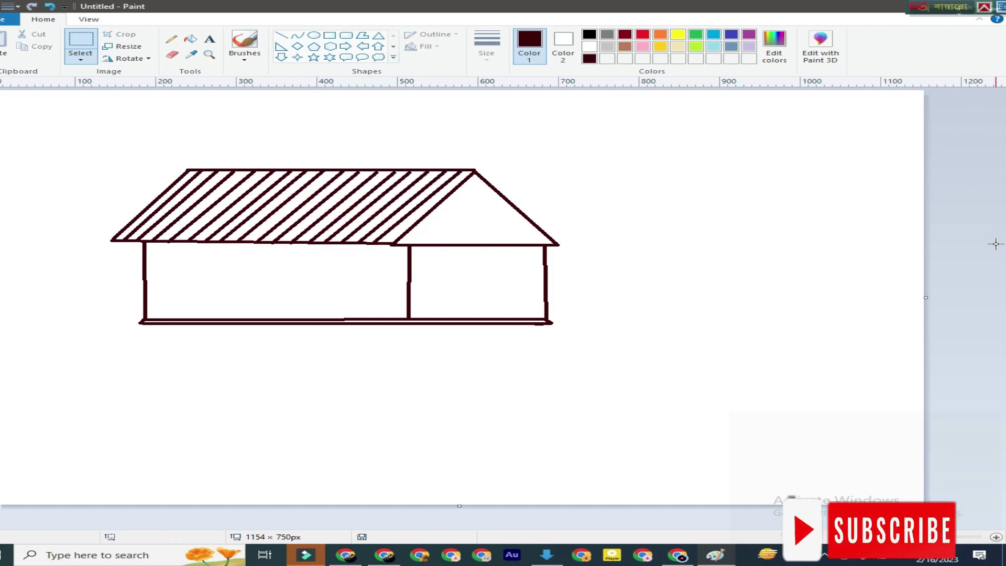
# Erase the horizontal line under the gable and draw a rectangular door split by a vertical line in the front wall.
pyautogui.click(171, 55)
pyautogui.moveTo(414, 245); pyautogui.dragTo(465, 245)
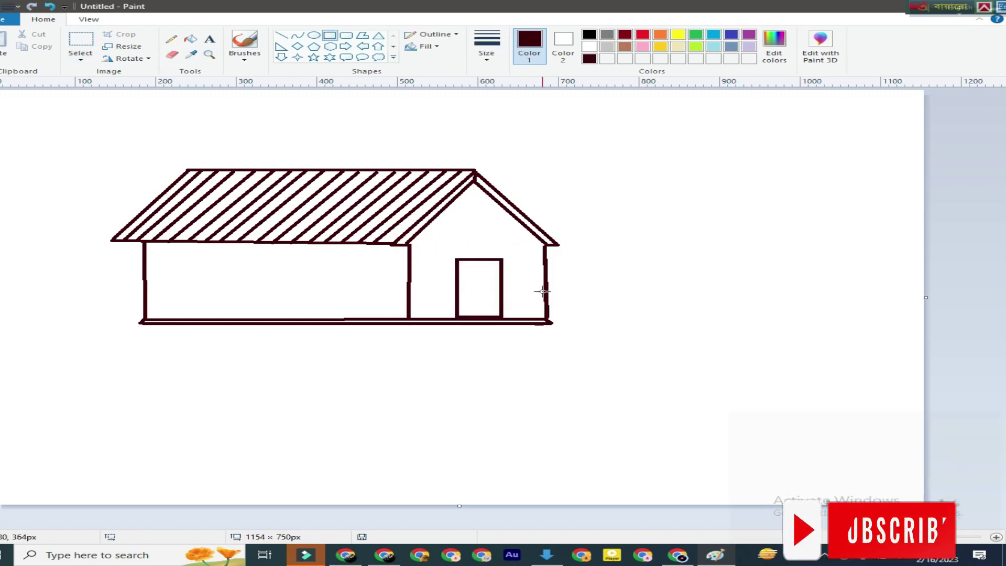
pyautogui.click(281, 35)
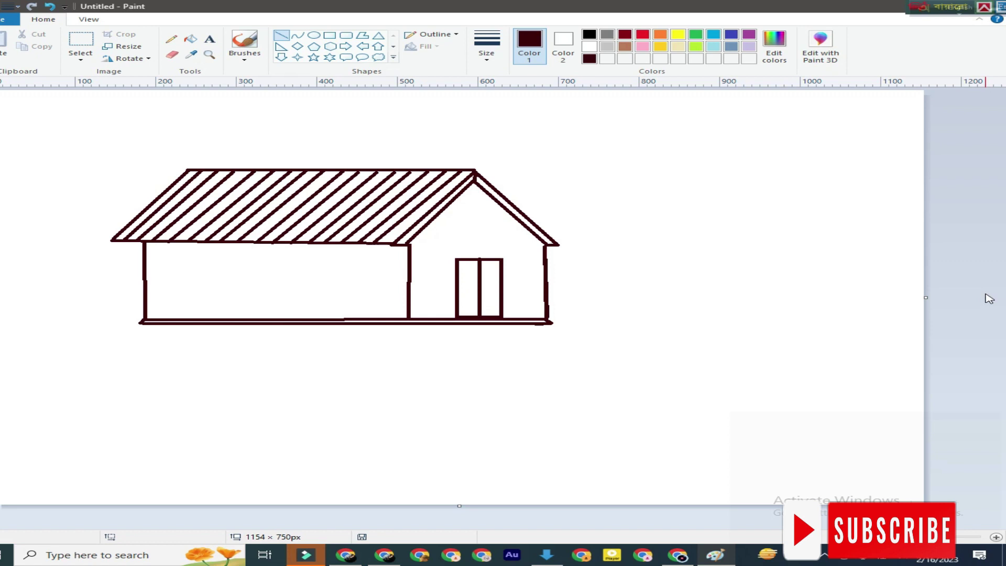
# Draw a small brick rectangle and copy it across the side wall in two staggered rows beneath the roof.
pyautogui.click(329, 35)
pyautogui.moveTo(709, 212)
pyautogui.mouseDown()
pyautogui.moveTo(739, 234)
pyautogui.moveTo(753, 224)
pyautogui.mouseUp()
pyautogui.click(80, 55)
pyautogui.click(110, 85)
pyautogui.moveTo(676, 197)
pyautogui.mouseDown()
pyautogui.moveTo(775, 233)
pyautogui.moveTo(169, 251)
pyautogui.moveTo(210, 250)
pyautogui.mouseUp()
pyautogui.moveTo(210, 250); pyautogui.dragTo(372, 250)
pyautogui.click(80, 58)
pyautogui.click(622, 189)
pyautogui.moveTo(372, 250)
pyautogui.mouseDown()
pyautogui.moveTo(187, 261)
pyautogui.moveTo(309, 259)
pyautogui.mouseUp()
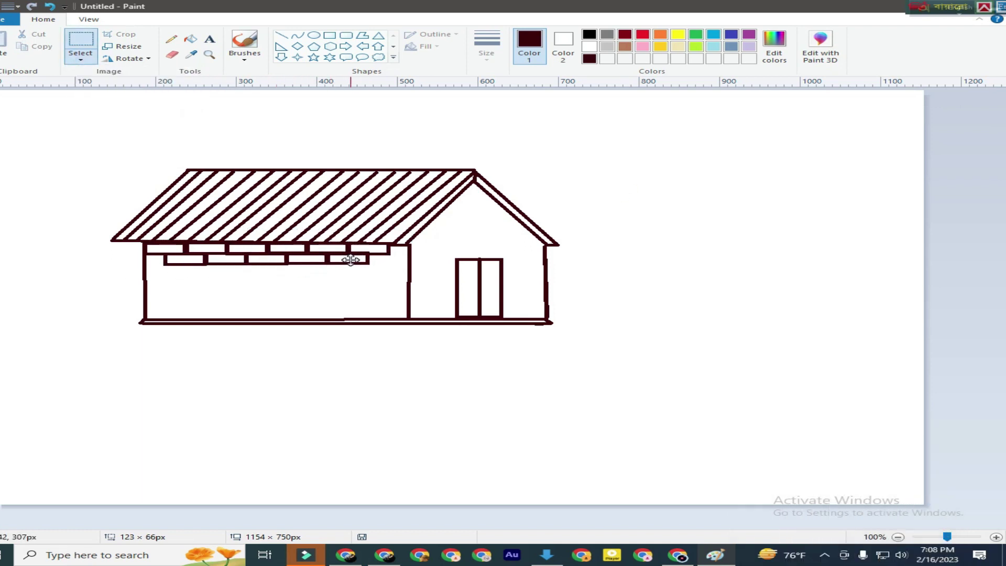
# Continue the staggered brick rows down to the side wall's base and close the partial bricks at the right end with lines.
pyautogui.moveTo(392, 260); pyautogui.dragTo(390, 259)
pyautogui.moveTo(166, 268)
pyautogui.mouseDown()
pyautogui.moveTo(363, 269)
pyautogui.moveTo(185, 282)
pyautogui.moveTo(335, 282)
pyautogui.mouseUp()
pyautogui.moveTo(164, 292); pyautogui.dragTo(394, 292)
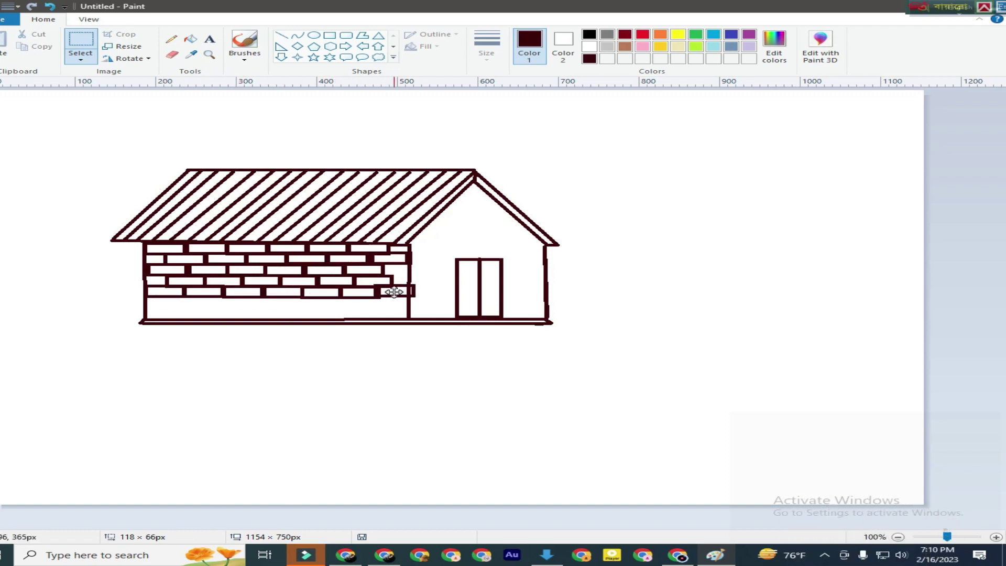
pyautogui.moveTo(222, 305); pyautogui.dragTo(263, 304)
pyautogui.moveTo(347, 304); pyautogui.dragTo(383, 305)
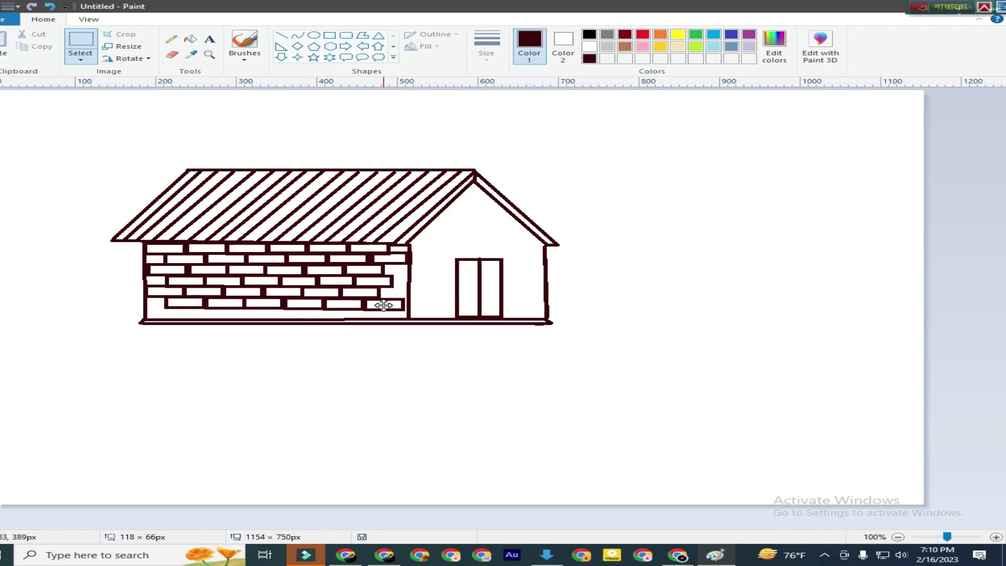
pyautogui.moveTo(248, 315); pyautogui.dragTo(394, 314)
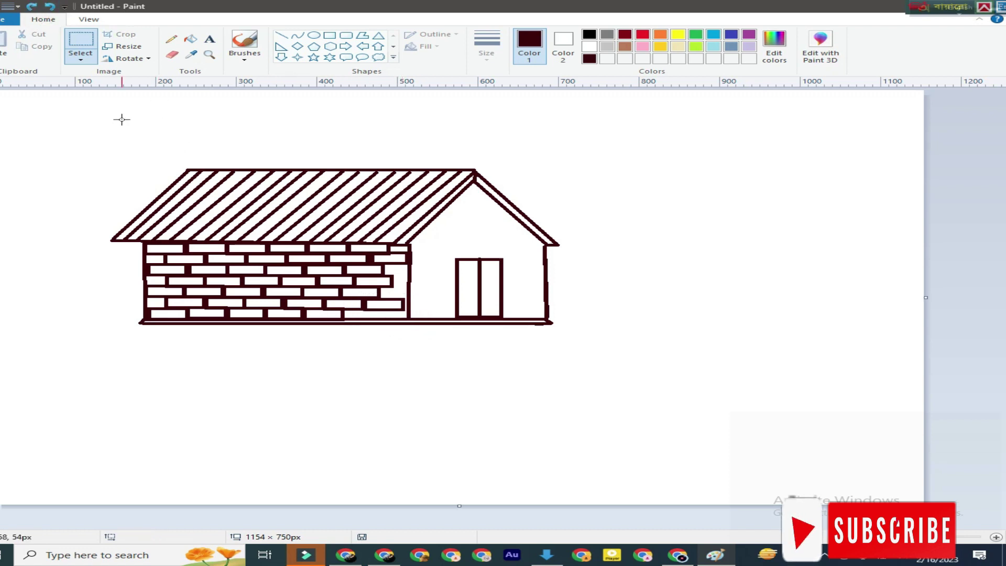
pyautogui.click(282, 35)
pyautogui.moveTo(380, 284); pyautogui.dragTo(409, 275)
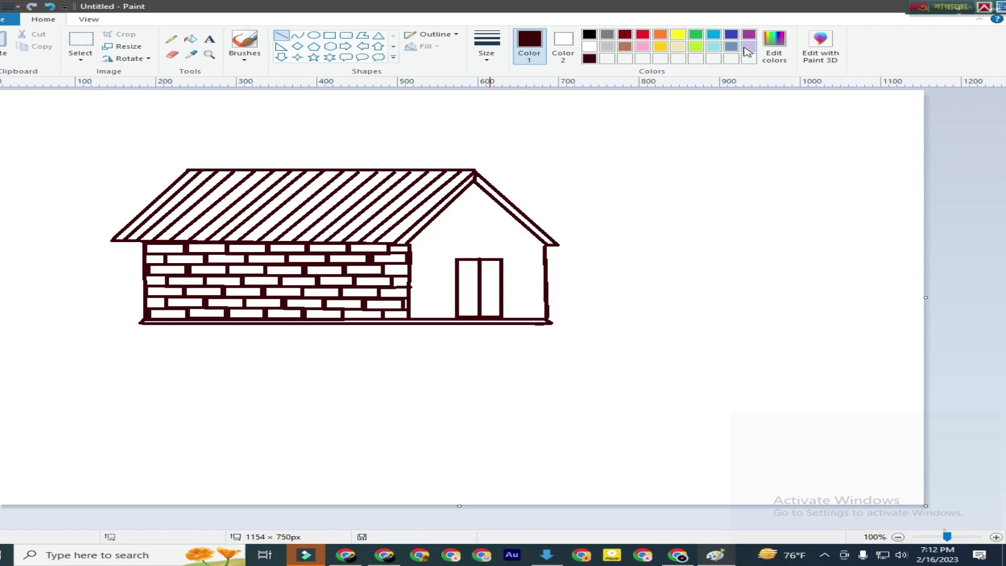
# Fill the roof strips with light turquoise.
pyautogui.click(712, 47)
pyautogui.click(190, 39)
pyautogui.click(199, 179)
pyautogui.click(213, 181)
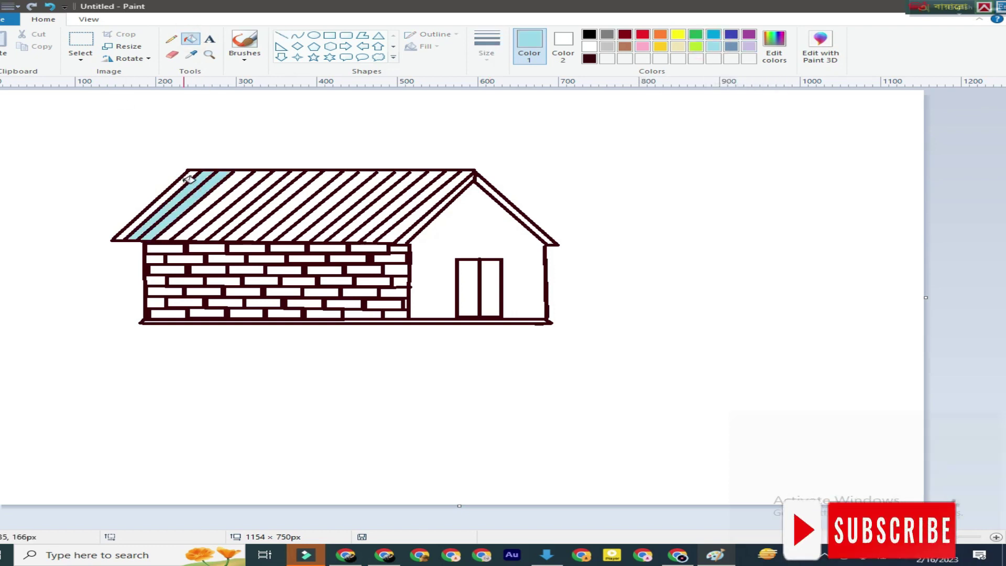
pyautogui.click(185, 177)
pyautogui.click(230, 184)
pyautogui.click(247, 186)
pyautogui.click(262, 189)
pyautogui.click(274, 192)
pyautogui.click(285, 195)
pyautogui.click(302, 196)
pyautogui.click(318, 198)
pyautogui.click(334, 199)
pyautogui.click(351, 201)
pyautogui.click(366, 202)
pyautogui.click(382, 203)
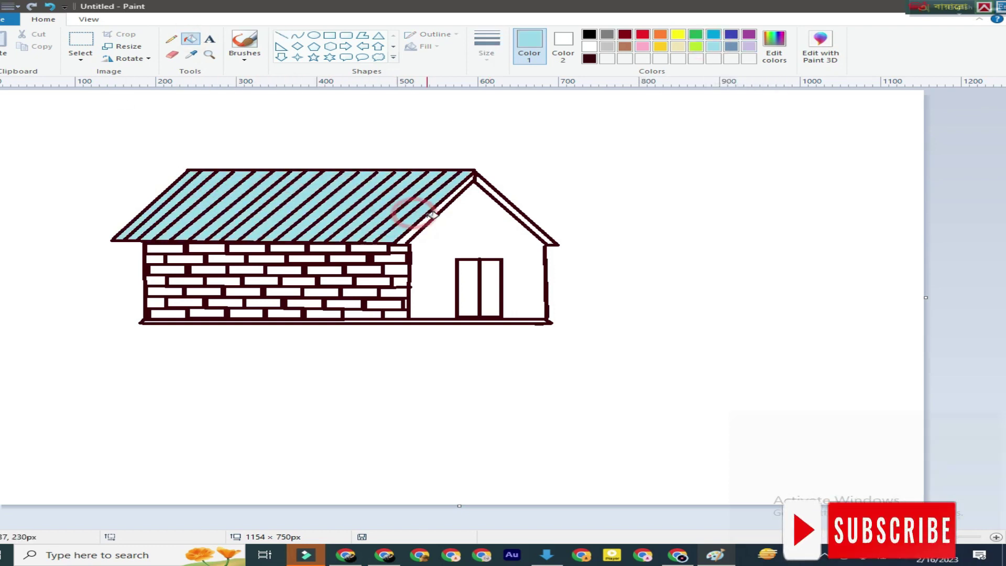
# Draw a straight black line along the roof's lower edge above the brick wall.
pyautogui.click(281, 35)
pyautogui.moveTo(113, 242); pyautogui.dragTo(411, 244)
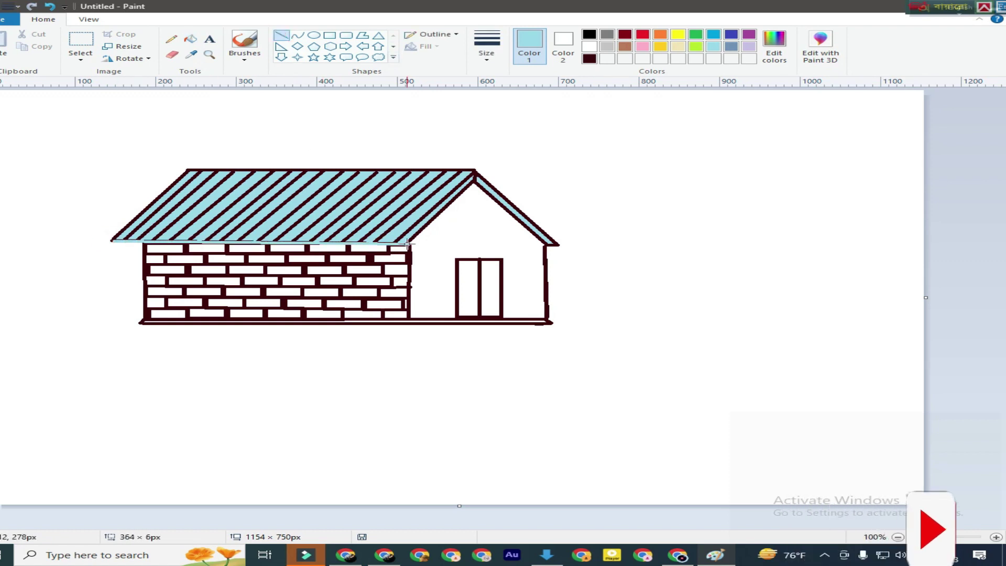
pyautogui.click(588, 58)
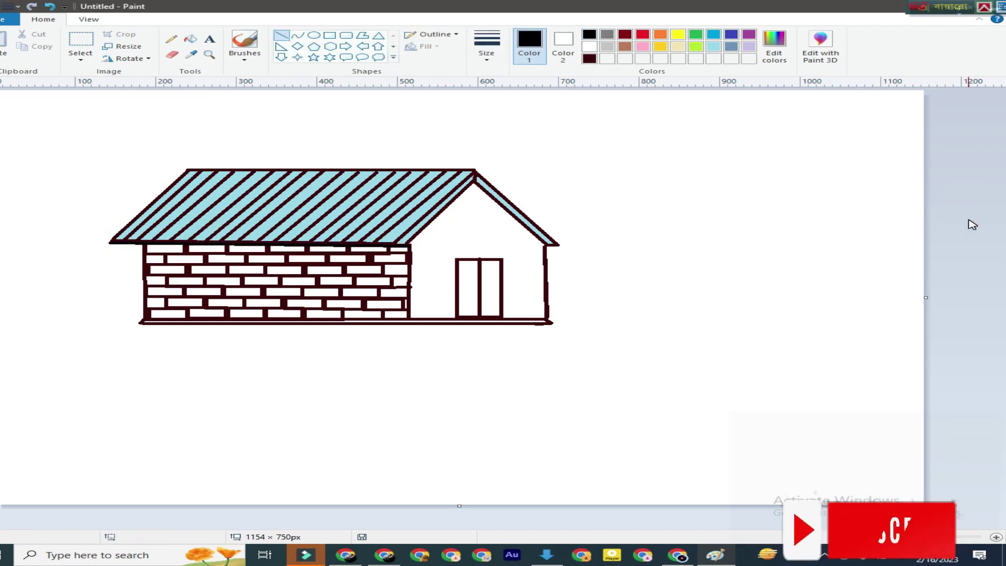
# Fill the upper four brick rows of the side wall with brown.
pyautogui.click(625, 46)
pyautogui.click(191, 39)
pyautogui.click(165, 248)
pyautogui.click(207, 248)
pyautogui.click(247, 248)
pyautogui.click(288, 249)
pyautogui.click(337, 249)
pyautogui.click(349, 258)
pyautogui.click(307, 258)
pyautogui.click(267, 258)
pyautogui.click(226, 258)
pyautogui.click(185, 259)
pyautogui.click(280, 271)
pyautogui.click(324, 270)
pyautogui.click(363, 270)
pyautogui.click(395, 270)
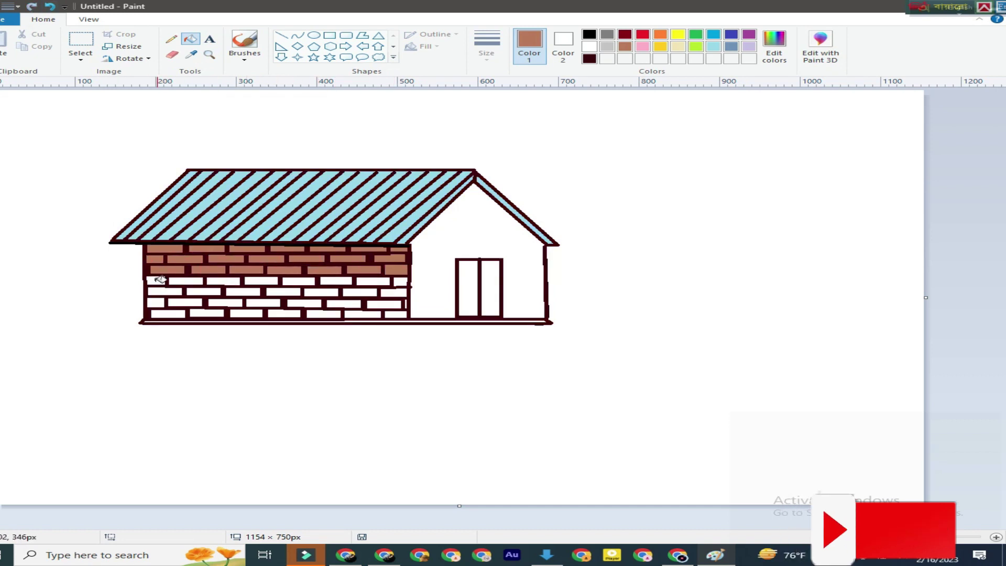
pyautogui.click(155, 280)
pyautogui.click(186, 280)
pyautogui.click(224, 281)
pyautogui.click(261, 281)
# Mix a custom dark red by lowering the luminosity of the palette red.
pyautogui.click(642, 34)
pyautogui.click(774, 47)
pyautogui.moveTo(662, 248); pyautogui.dragTo(662, 265)
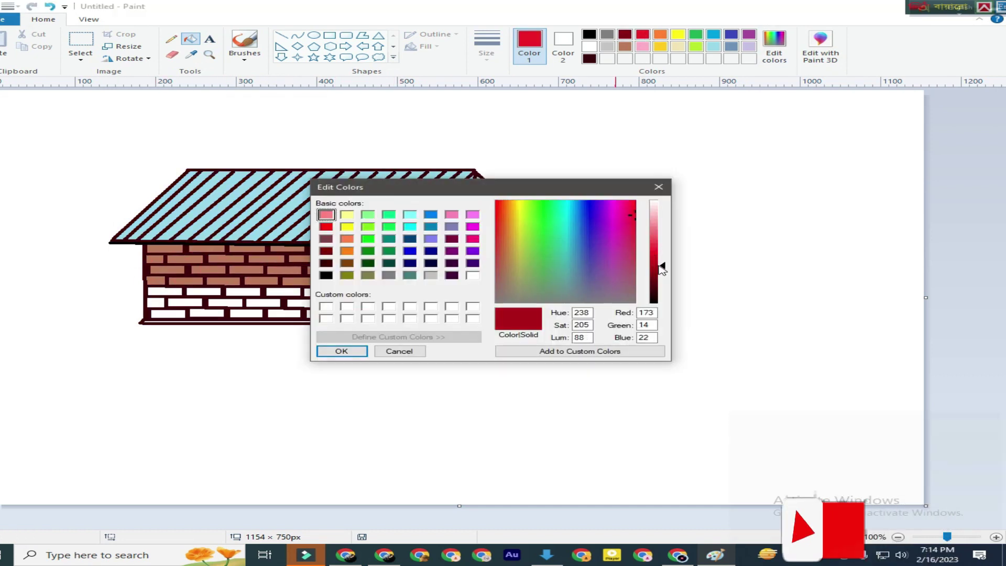
pyautogui.click(341, 350)
# Fill the bricks in the upper rows of the side wall with the custom dark red.
pyautogui.click(165, 249)
pyautogui.click(213, 248)
pyautogui.click(247, 248)
pyautogui.click(288, 249)
pyautogui.click(185, 259)
pyautogui.click(225, 258)
pyautogui.click(266, 259)
pyautogui.click(307, 259)
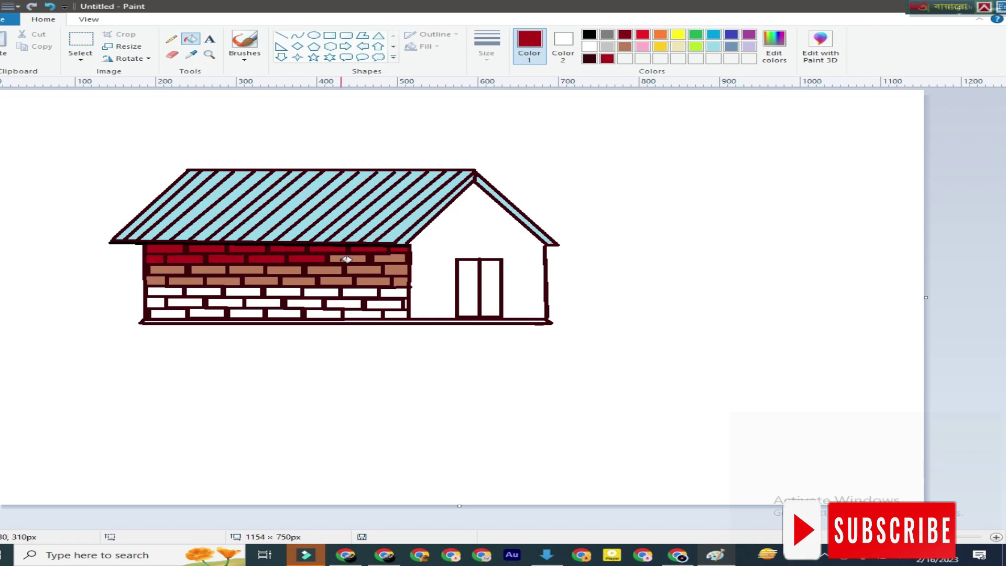
pyautogui.click(156, 281)
pyautogui.click(165, 292)
pyautogui.click(203, 292)
pyautogui.click(241, 291)
pyautogui.click(282, 292)
pyautogui.click(321, 292)
pyautogui.click(355, 292)
pyautogui.click(391, 291)
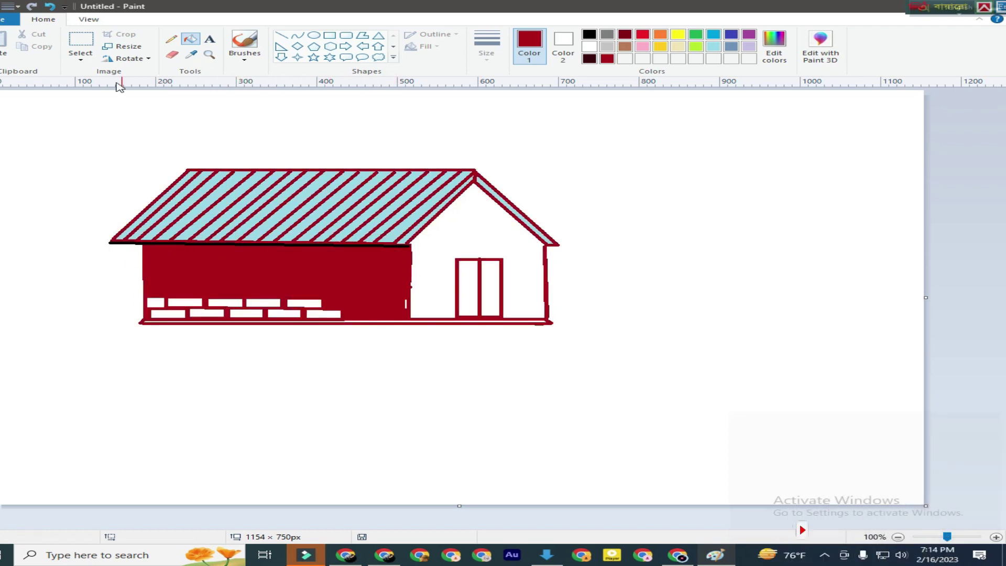
# Undo the misplaced outline fill and fill the bottom two brick rows with the dark red.
pyautogui.click(50, 6)
pyautogui.click(304, 303)
pyautogui.click(319, 314)
pyautogui.click(263, 303)
pyautogui.click(242, 314)
pyautogui.click(185, 303)
pyautogui.click(167, 314)
# Fill the narrow base strip under the house with dark red.
pyautogui.click(281, 35)
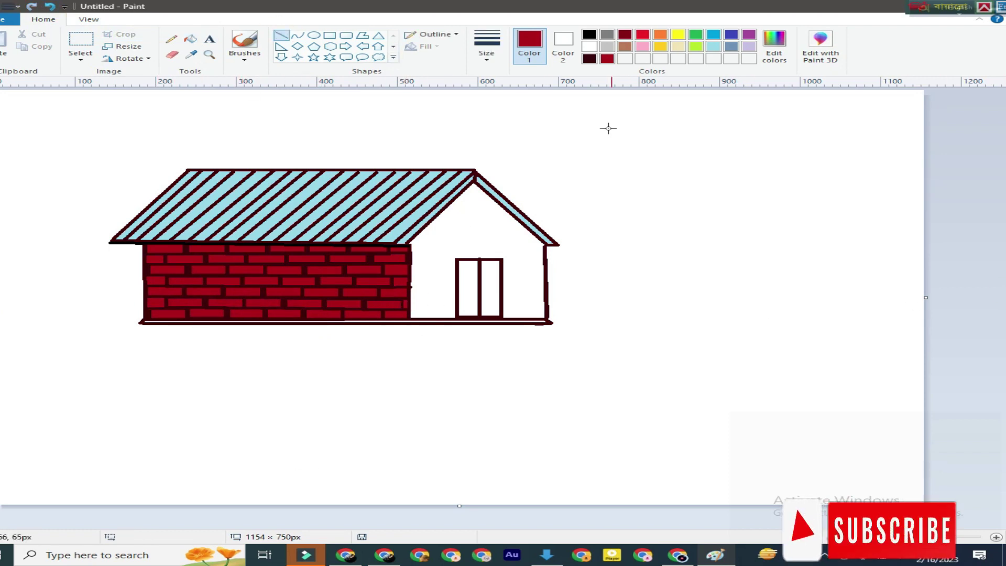
pyautogui.click(190, 39)
pyautogui.click(385, 319)
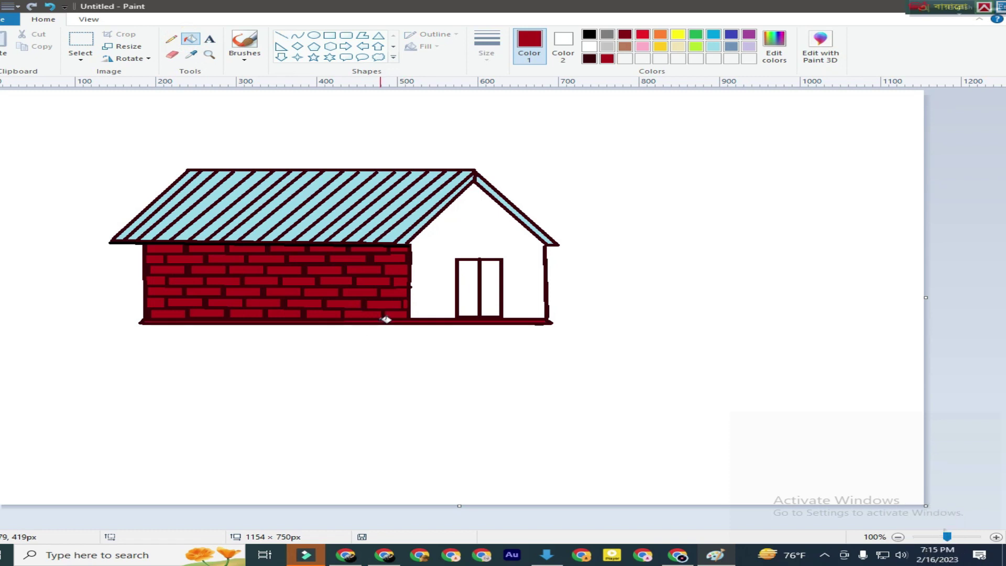
# Fill the first two roof strips at the left end with indigo blue.
pyautogui.click(730, 34)
pyautogui.click(161, 198)
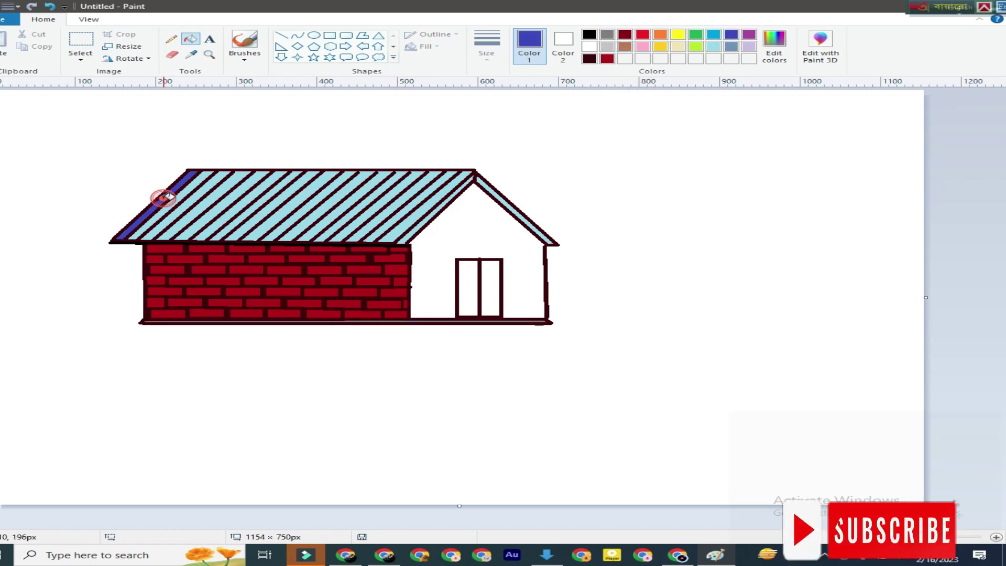
pyautogui.click(178, 199)
# Mix a custom darker turquoise by lowering the luminosity of the palette's light turquoise.
pyautogui.click(714, 47)
pyautogui.click(773, 46)
pyautogui.moveTo(657, 226); pyautogui.dragTo(656, 256)
pyautogui.click(341, 349)
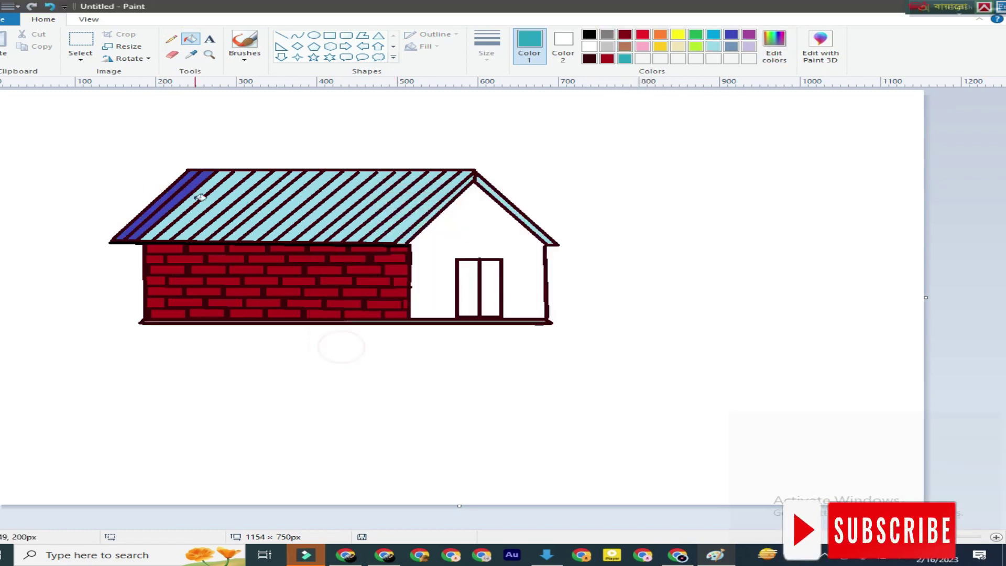
# Refill all the strips of the main roof with the custom darker turquoise.
pyautogui.click(164, 199)
pyautogui.click(178, 199)
pyautogui.click(191, 199)
pyautogui.click(210, 201)
pyautogui.click(260, 200)
pyautogui.click(277, 202)
pyautogui.click(299, 207)
pyautogui.click(317, 212)
pyautogui.click(332, 218)
pyautogui.click(347, 218)
pyautogui.click(368, 220)
pyautogui.click(389, 224)
pyautogui.click(415, 231)
pyautogui.click(281, 35)
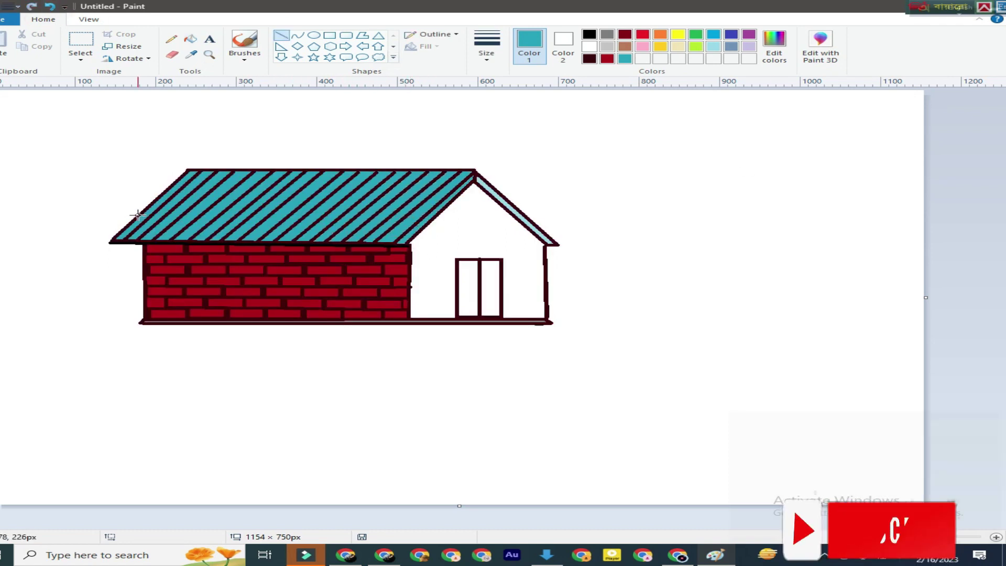
pyautogui.click(81, 57)
pyautogui.click(794, 148)
pyautogui.hotkey('ctrl', 'z')
pyautogui.click(589, 35)
pyautogui.click(80, 58)
pyautogui.click(104, 81)
pyautogui.moveTo(696, 138)
pyautogui.mouseDown()
pyautogui.moveTo(878, 197)
pyautogui.moveTo(864, 227)
pyautogui.mouseUp()
pyautogui.moveTo(775, 209); pyautogui.dragTo(159, 209)
pyautogui.click(81, 58)
pyautogui.click(105, 157)
pyautogui.moveTo(42, 242); pyautogui.dragTo(79, 251)
pyautogui.moveTo(168, 222); pyautogui.dragTo(150, 207)
pyautogui.moveTo(197, 162); pyautogui.dragTo(184, 158)
pyautogui.moveTo(58, 253); pyautogui.dragTo(62, 252)
pyautogui.moveTo(133, 221); pyautogui.dragTo(171, 220)
pyautogui.click(49, 7)
pyautogui.click(49, 6)
pyautogui.click(50, 7)
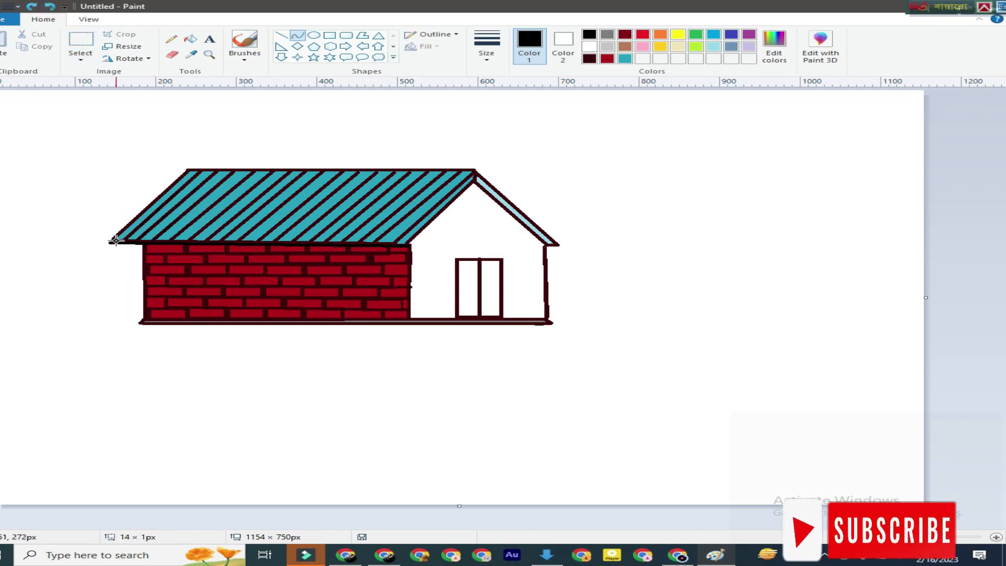
# Touch up the left end of the roof's lower edge with a short black curve.
pyautogui.moveTo(126, 243); pyautogui.dragTo(124, 242)
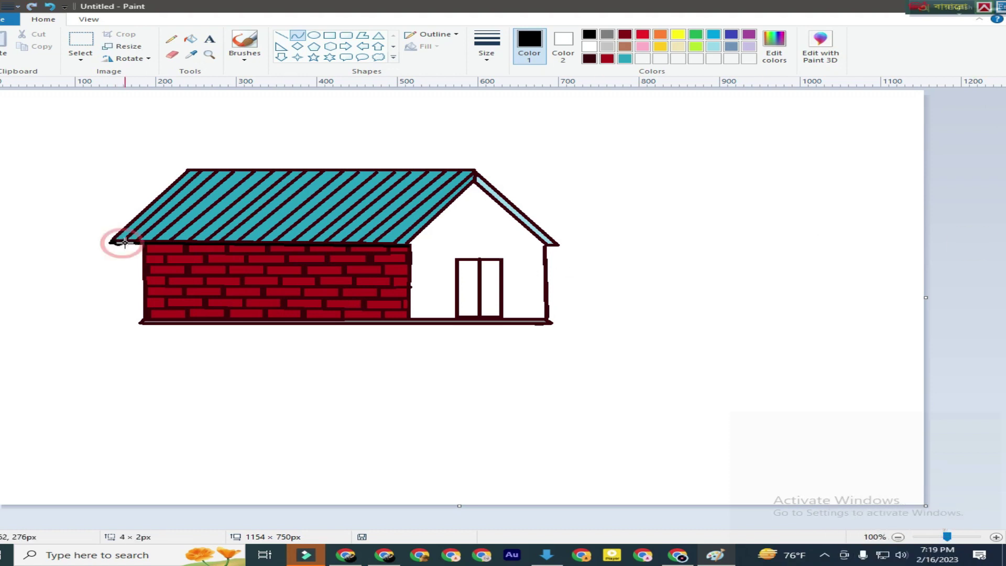
# Draw a small black brick outline and copy it in staggered rows over the lower front wall.
pyautogui.moveTo(691, 244); pyautogui.dragTo(732, 260)
pyautogui.click(81, 57)
pyautogui.click(105, 86)
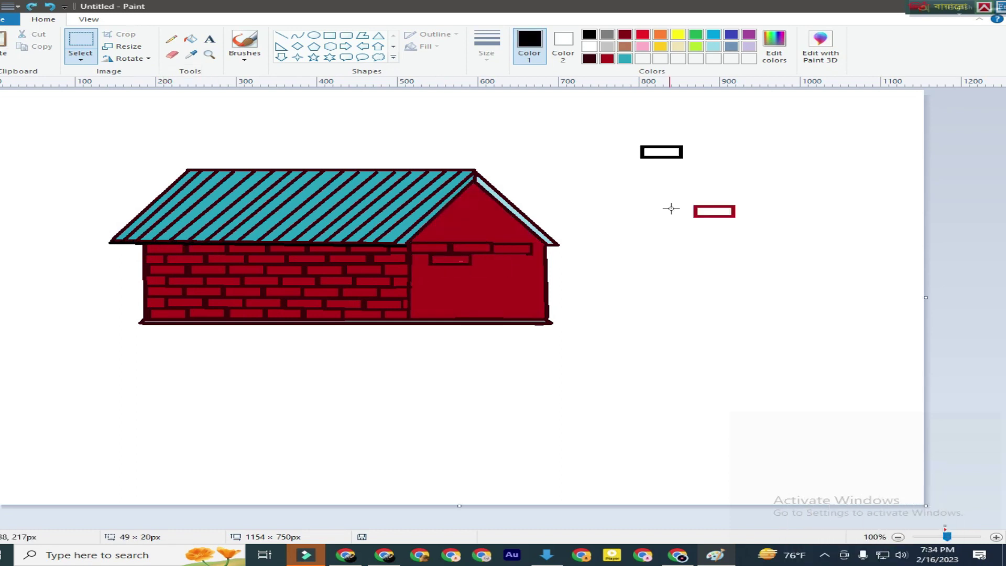
pyautogui.moveTo(662, 152)
pyautogui.mouseDown()
pyautogui.moveTo(496, 258)
pyautogui.moveTo(431, 269)
pyautogui.moveTo(494, 278)
pyautogui.moveTo(433, 292)
pyautogui.moveTo(512, 292)
pyautogui.moveTo(433, 312)
pyautogui.moveTo(507, 312)
pyautogui.mouseUp()
pyautogui.click(645, 308)
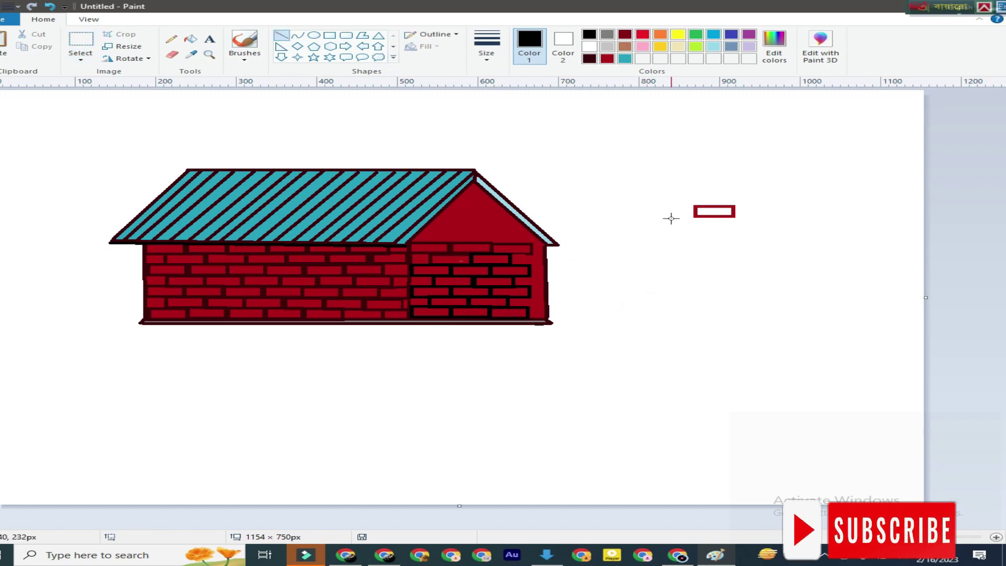
# Try to place a copied brick outline near the peak of the gable.
pyautogui.moveTo(607, 149)
pyautogui.mouseDown()
pyautogui.moveTo(646, 161)
pyautogui.moveTo(598, 142)
pyautogui.moveTo(659, 171)
pyautogui.mouseUp()
pyautogui.click(74, 61)
pyautogui.click(95, 85)
pyautogui.moveTo(626, 156)
pyautogui.mouseDown()
pyautogui.moveTo(445, 238)
pyautogui.moveTo(473, 236)
pyautogui.moveTo(455, 225)
pyautogui.moveTo(473, 216)
pyautogui.moveTo(465, 202)
pyautogui.mouseUp()
pyautogui.click(50, 7)
pyautogui.click(483, 218)
pyautogui.click(50, 7)
# Draw a black brick outline and copy it in staggered rows inside the front gable.
pyautogui.click(333, 35)
pyautogui.moveTo(598, 143); pyautogui.dragTo(649, 164)
pyautogui.click(81, 59)
pyautogui.click(137, 86)
pyautogui.moveTo(616, 147)
pyautogui.mouseDown()
pyautogui.moveTo(486, 216)
pyautogui.moveTo(469, 207)
pyautogui.moveTo(514, 238)
pyautogui.mouseUp()
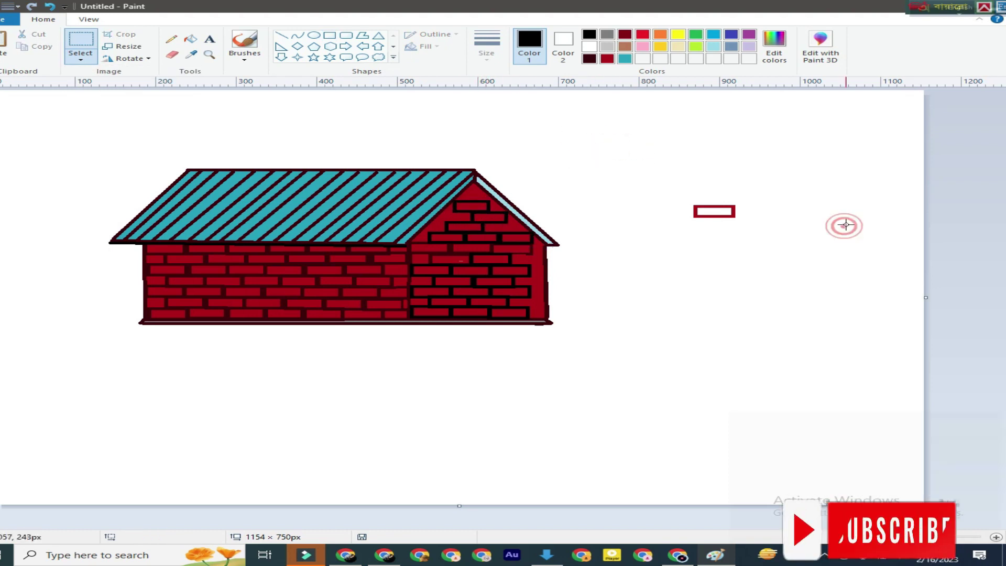
pyautogui.click(843, 226)
# Draw short black lines to complete the partial bricks along the gable's sloping edges.
pyautogui.click(281, 35)
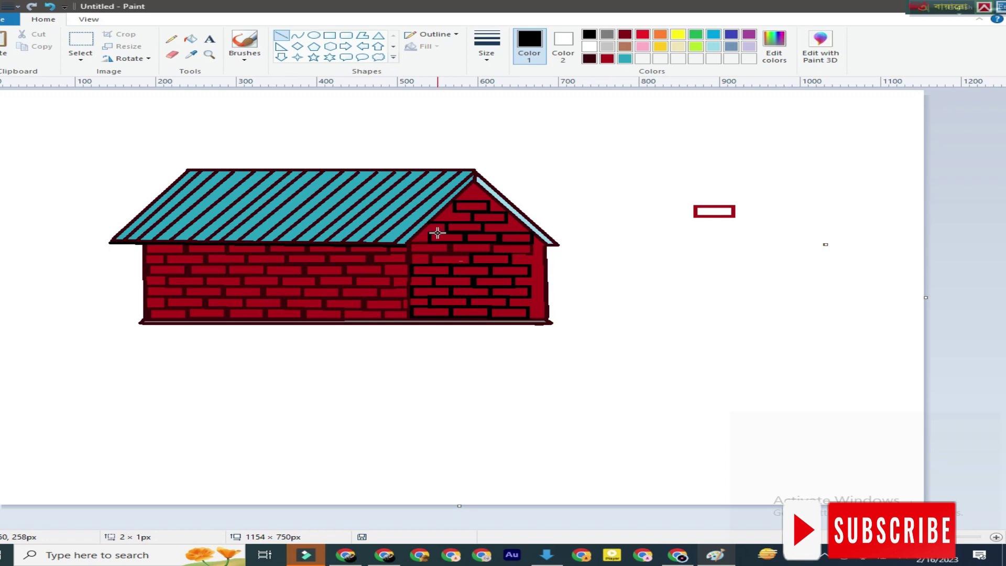
pyautogui.moveTo(519, 222); pyautogui.dragTo(521, 222)
pyautogui.moveTo(461, 201)
pyautogui.mouseDown()
pyautogui.moveTo(495, 201)
pyautogui.moveTo(445, 211)
pyautogui.mouseUp()
pyautogui.click(440, 214)
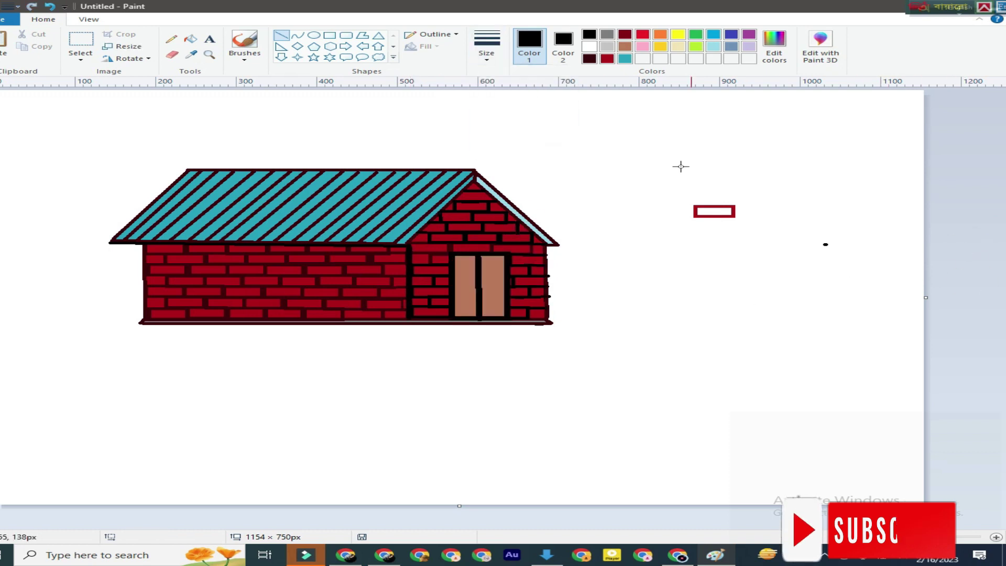
# Erase the stray red rectangle, the black dot and the black marks overshooting the front wall's outer edge, using white.
pyautogui.click(172, 55)
pyautogui.click(589, 46)
pyautogui.click(562, 46)
pyautogui.click(589, 46)
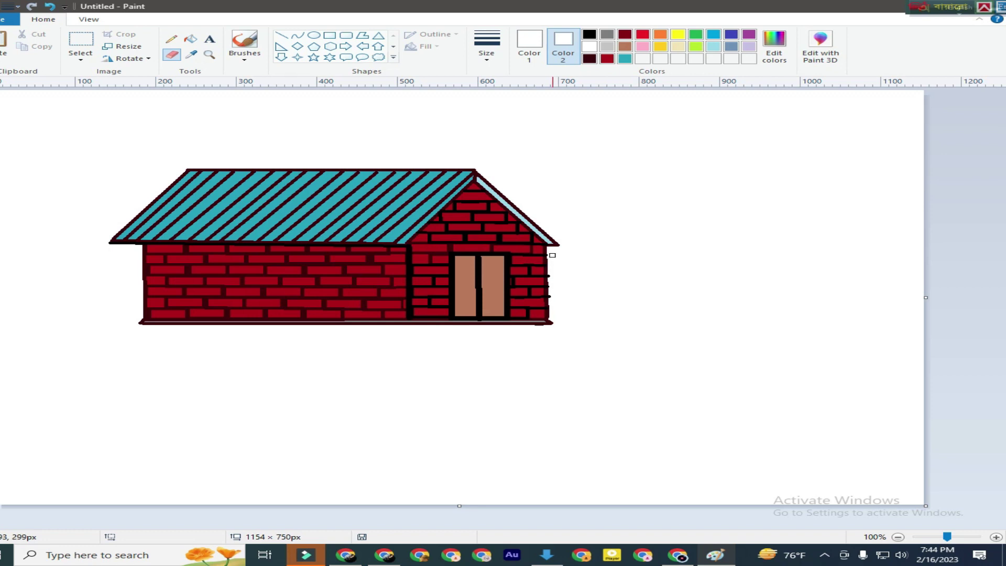
pyautogui.moveTo(551, 282); pyautogui.dragTo(552, 298)
# Draw a freehand pink outline of a winding path from the front of the house down to the lower edge of the canvas.
pyautogui.click(171, 38)
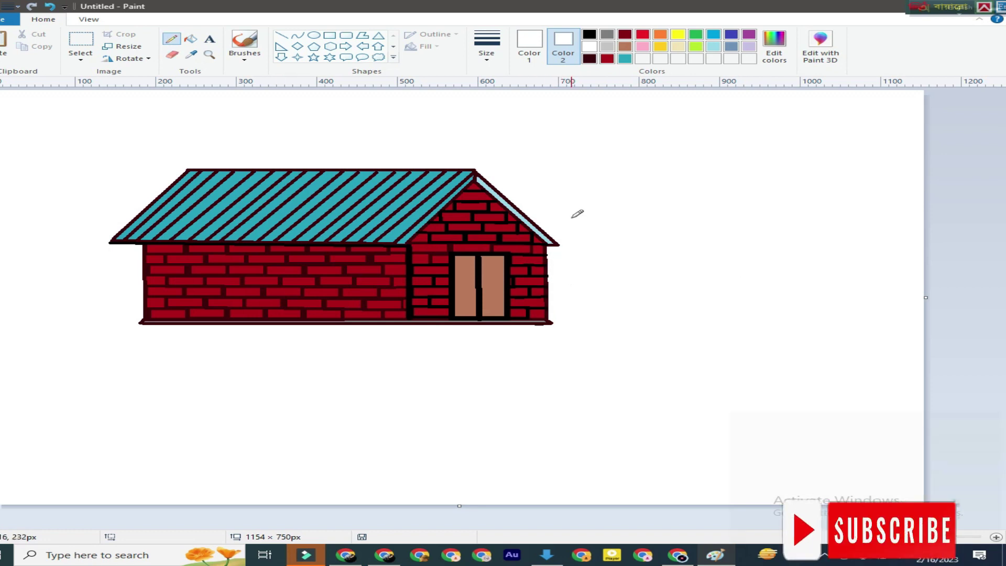
pyautogui.doubleClick(643, 47)
pyautogui.click(337, 355)
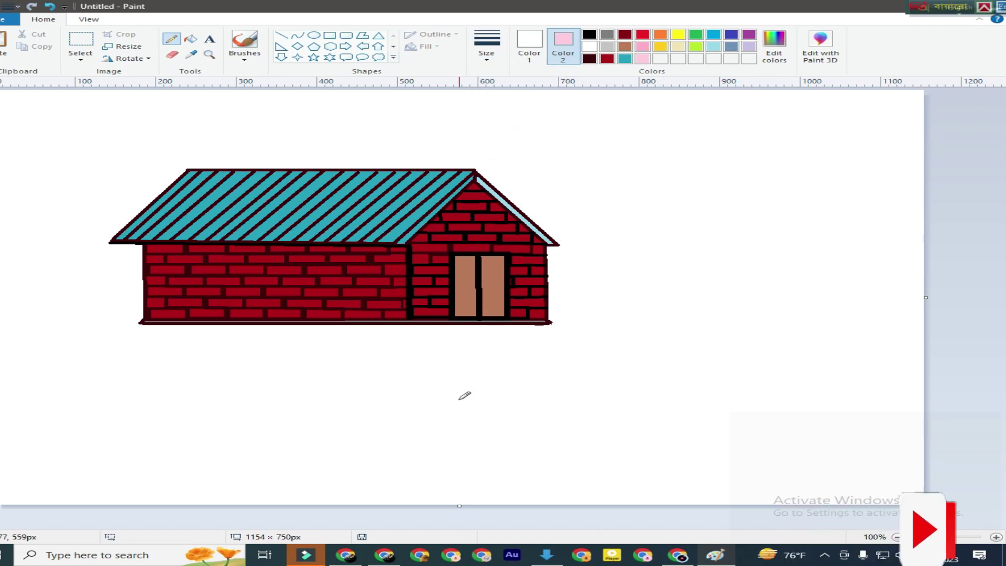
pyautogui.click(529, 46)
pyautogui.click(643, 46)
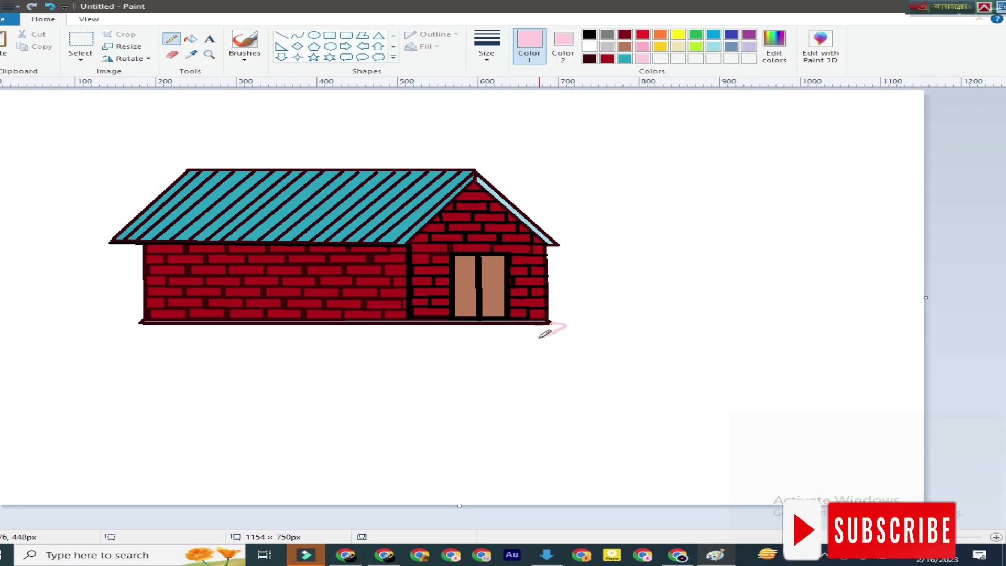
pyautogui.moveTo(460, 374)
pyautogui.mouseDown()
pyautogui.moveTo(395, 412)
pyautogui.moveTo(781, 494)
pyautogui.mouseUp()
pyautogui.moveTo(407, 322)
pyautogui.mouseDown()
pyautogui.moveTo(188, 399)
pyautogui.moveTo(201, 411)
pyautogui.mouseUp()
# Pick a very pale pink custom colour and fill the winding path with it.
pyautogui.click(774, 47)
pyautogui.click(337, 348)
pyautogui.click(190, 39)
pyautogui.click(341, 350)
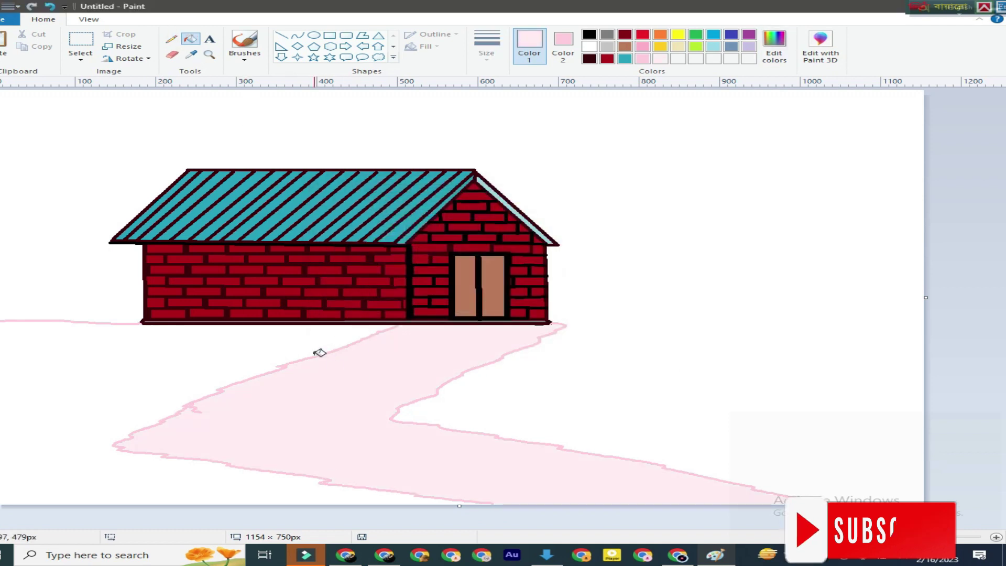
# Draw the ground line from the house to the canvas's right edge and fill the ground around the path with dark green.
pyautogui.click(208, 348)
pyautogui.click(281, 35)
pyautogui.moveTo(564, 323); pyautogui.dragTo(937, 330)
pyautogui.click(191, 39)
pyautogui.click(738, 418)
# Choose a bright green custom colour and cover the ground left of the path with horizontal pencil strokes as grass.
pyautogui.click(774, 44)
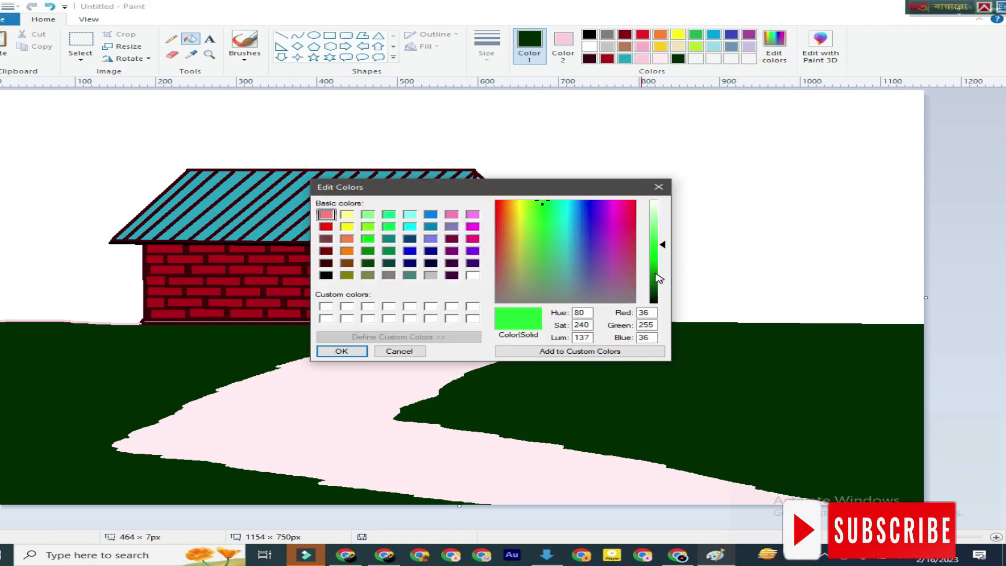
pyautogui.click(341, 350)
pyautogui.click(170, 38)
pyautogui.click(48, 6)
pyautogui.moveTo(110, 321)
pyautogui.mouseDown()
pyautogui.moveTo(350, 324)
pyautogui.moveTo(16, 324)
pyautogui.moveTo(273, 328)
pyautogui.moveTo(9, 332)
pyautogui.moveTo(220, 336)
pyautogui.mouseUp()
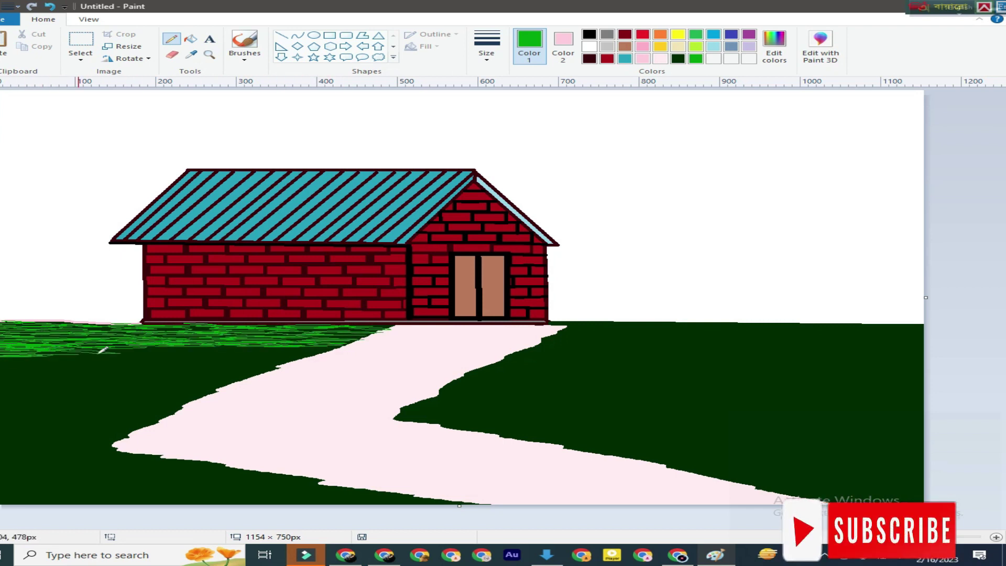
pyautogui.moveTo(52, 355); pyautogui.dragTo(108, 356)
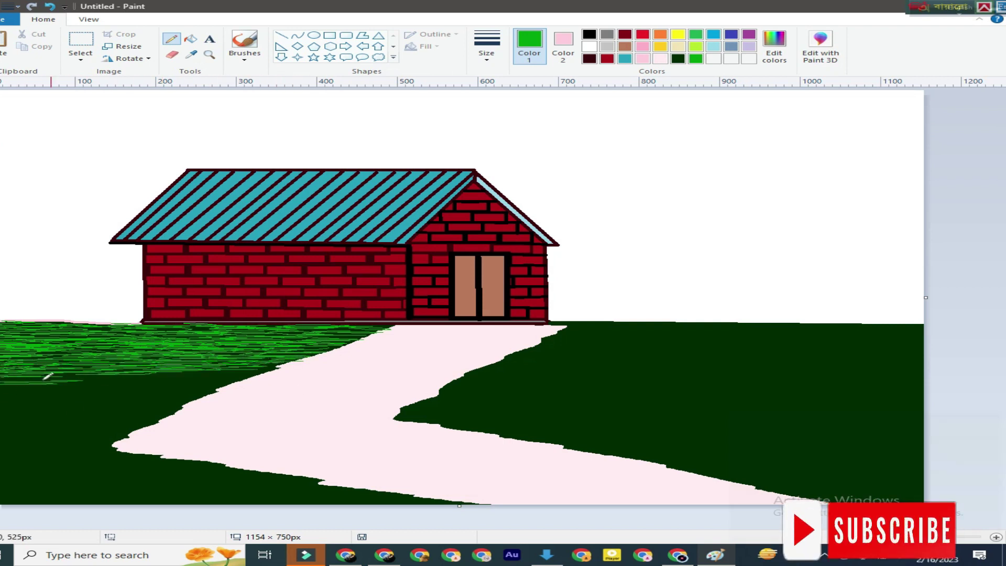
pyautogui.moveTo(0, 382)
pyautogui.mouseDown()
pyautogui.moveTo(162, 382)
pyautogui.moveTo(48, 394)
pyautogui.moveTo(155, 399)
pyautogui.moveTo(6, 406)
pyautogui.mouseUp()
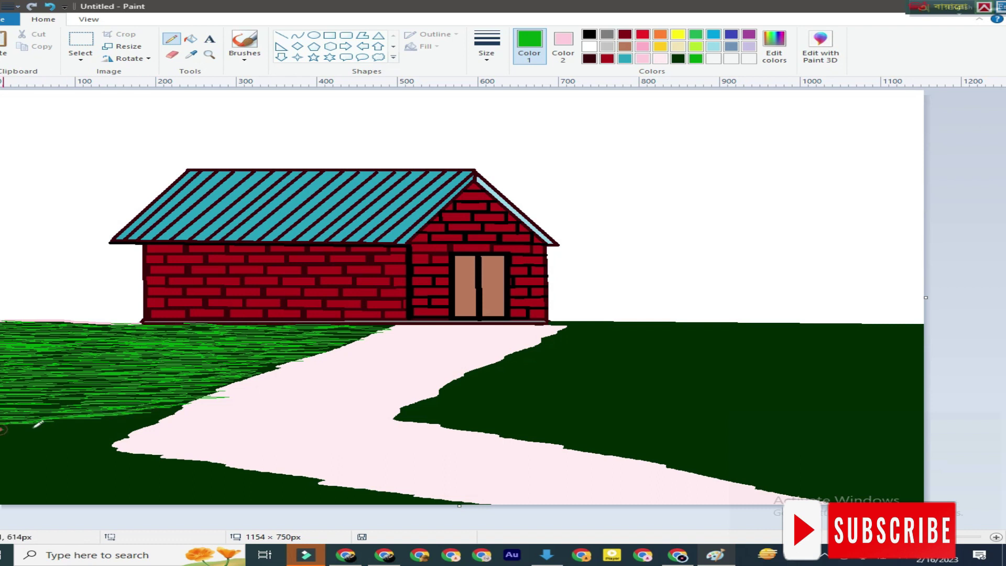
pyautogui.moveTo(87, 428)
pyautogui.mouseDown()
pyautogui.moveTo(11, 445)
pyautogui.moveTo(104, 444)
pyautogui.moveTo(1, 451)
pyautogui.mouseUp()
pyautogui.moveTo(68, 449)
pyautogui.mouseDown()
pyautogui.moveTo(3, 458)
pyautogui.moveTo(126, 461)
pyautogui.moveTo(32, 469)
pyautogui.moveTo(71, 473)
pyautogui.moveTo(2, 496)
pyautogui.moveTo(406, 496)
pyautogui.moveTo(201, 482)
pyautogui.moveTo(112, 464)
pyautogui.moveTo(262, 471)
pyautogui.moveTo(414, 496)
pyautogui.mouseUp()
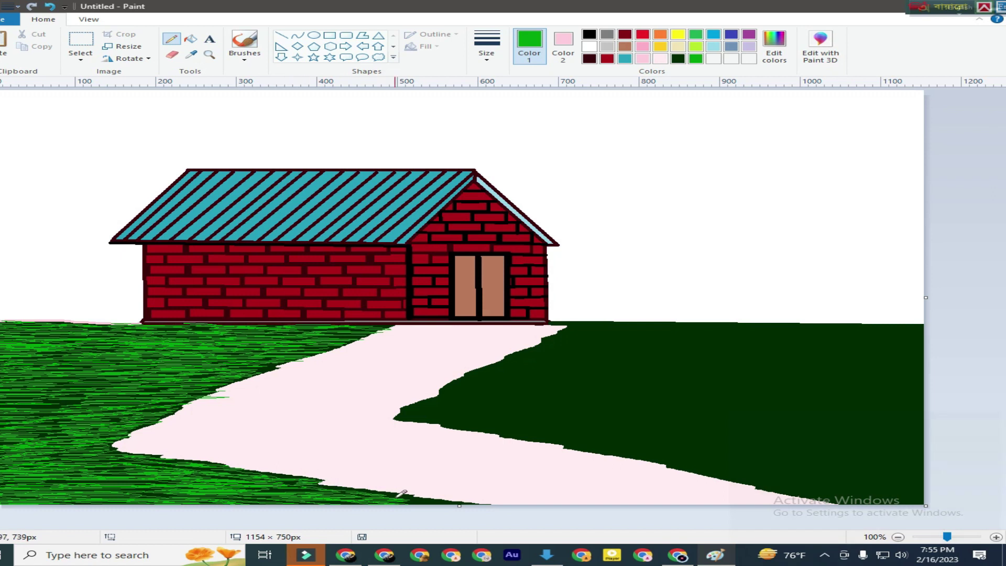
# Cover the dark green ground right of the path with bright green horizontal pencil strokes.
pyautogui.moveTo(583, 320); pyautogui.dragTo(661, 322)
pyautogui.moveTo(850, 322)
pyautogui.mouseDown()
pyautogui.moveTo(565, 326)
pyautogui.moveTo(918, 330)
pyautogui.mouseUp()
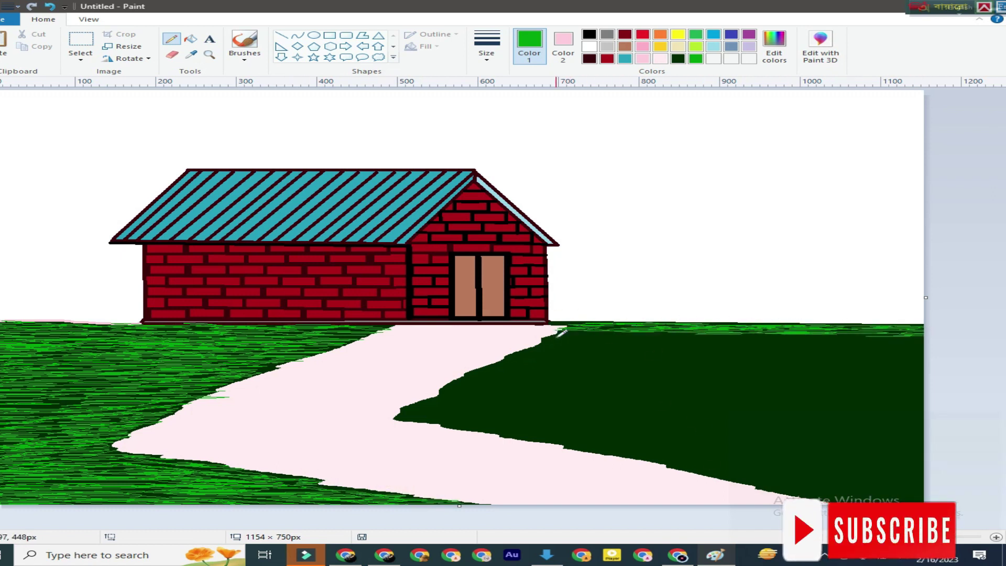
pyautogui.moveTo(563, 328); pyautogui.dragTo(921, 343)
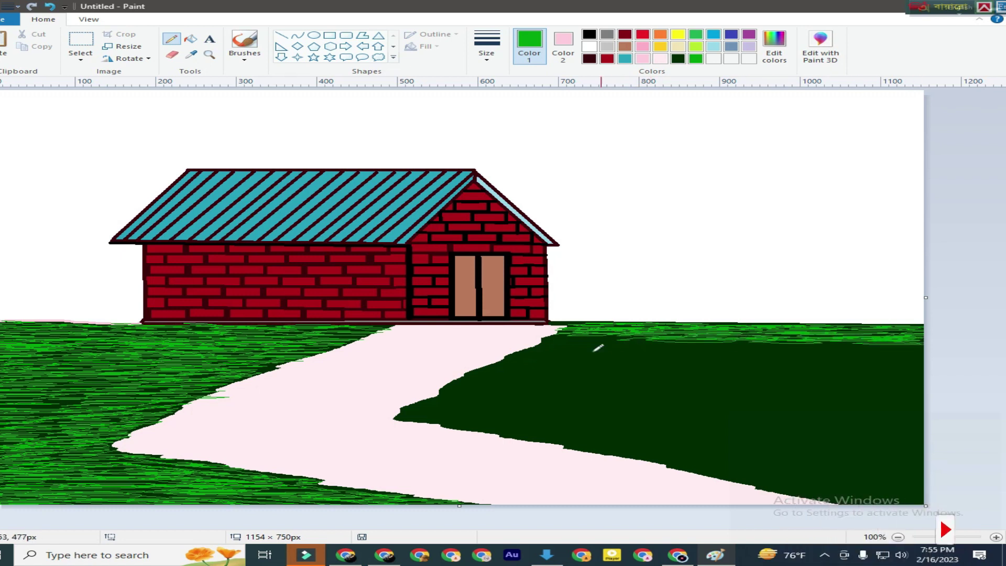
pyautogui.moveTo(570, 334)
pyautogui.mouseDown()
pyautogui.moveTo(862, 342)
pyautogui.moveTo(569, 346)
pyautogui.moveTo(883, 352)
pyautogui.moveTo(618, 348)
pyautogui.mouseUp()
pyautogui.moveTo(544, 352)
pyautogui.mouseDown()
pyautogui.moveTo(894, 360)
pyautogui.moveTo(831, 364)
pyautogui.moveTo(901, 350)
pyautogui.moveTo(875, 330)
pyautogui.moveTo(858, 365)
pyautogui.moveTo(720, 358)
pyautogui.moveTo(920, 368)
pyautogui.moveTo(546, 355)
pyautogui.moveTo(623, 331)
pyautogui.mouseUp()
pyautogui.moveTo(502, 360)
pyautogui.mouseDown()
pyautogui.moveTo(856, 375)
pyautogui.moveTo(481, 368)
pyautogui.moveTo(519, 364)
pyautogui.moveTo(831, 377)
pyautogui.moveTo(455, 378)
pyautogui.moveTo(923, 384)
pyautogui.moveTo(824, 400)
pyautogui.moveTo(906, 387)
pyautogui.moveTo(443, 388)
pyautogui.moveTo(671, 387)
pyautogui.mouseUp()
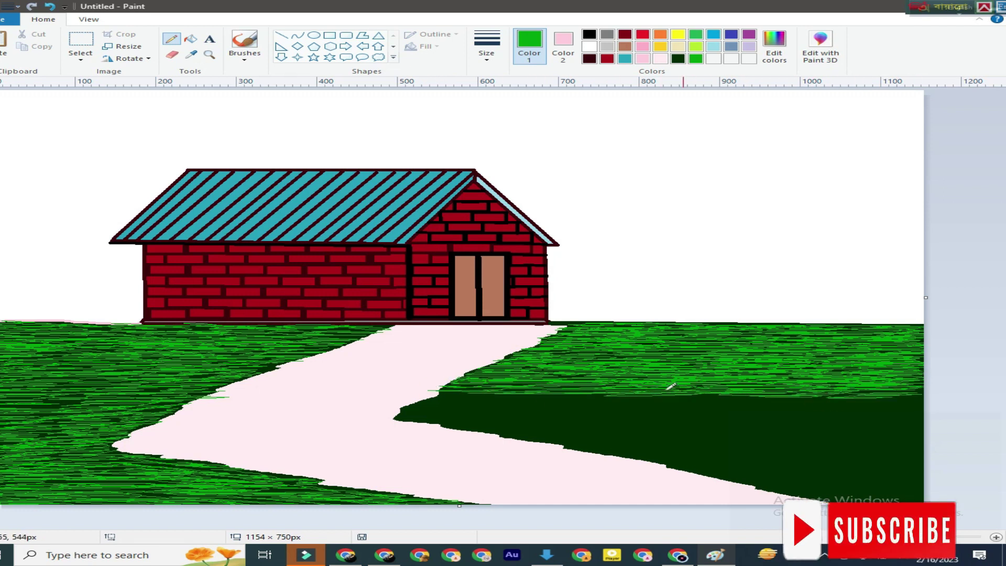
pyautogui.moveTo(922, 393)
pyautogui.mouseDown()
pyautogui.moveTo(698, 402)
pyautogui.moveTo(783, 410)
pyautogui.moveTo(442, 398)
pyautogui.moveTo(454, 400)
pyautogui.moveTo(428, 398)
pyautogui.moveTo(467, 405)
pyautogui.moveTo(404, 410)
pyautogui.moveTo(807, 407)
pyautogui.mouseUp()
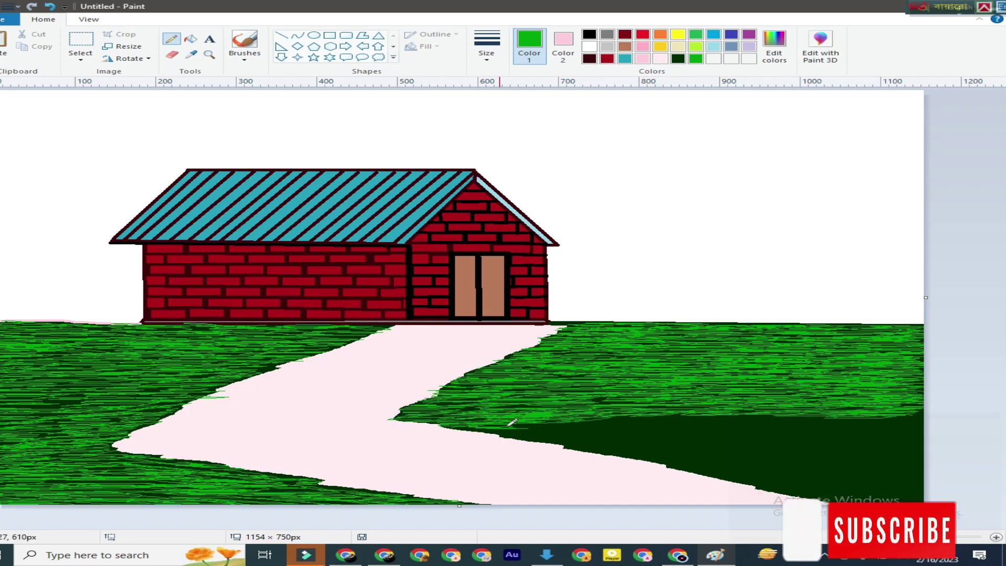
pyautogui.moveTo(586, 441); pyautogui.dragTo(768, 483)
pyautogui.moveTo(912, 501)
pyautogui.mouseDown()
pyautogui.moveTo(782, 490)
pyautogui.moveTo(814, 479)
pyautogui.moveTo(602, 446)
pyautogui.moveTo(641, 421)
pyautogui.moveTo(702, 420)
pyautogui.moveTo(632, 433)
pyautogui.moveTo(917, 419)
pyautogui.moveTo(794, 439)
pyautogui.moveTo(906, 425)
pyautogui.mouseUp()
pyautogui.moveTo(677, 435)
pyautogui.mouseDown()
pyautogui.moveTo(815, 452)
pyautogui.moveTo(854, 446)
pyautogui.moveTo(811, 439)
pyautogui.moveTo(892, 438)
pyautogui.moveTo(834, 461)
pyautogui.moveTo(902, 448)
pyautogui.moveTo(912, 453)
pyautogui.moveTo(882, 451)
pyautogui.moveTo(922, 458)
pyautogui.moveTo(857, 478)
pyautogui.moveTo(912, 460)
pyautogui.moveTo(874, 483)
pyautogui.moveTo(906, 471)
pyautogui.moveTo(879, 483)
pyautogui.moveTo(910, 479)
pyautogui.mouseUp()
pyautogui.moveTo(629, 407)
pyautogui.mouseDown()
pyautogui.moveTo(725, 342)
pyautogui.moveTo(814, 349)
pyautogui.moveTo(542, 361)
pyautogui.moveTo(617, 411)
pyautogui.moveTo(676, 421)
pyautogui.moveTo(653, 431)
pyautogui.mouseUp()
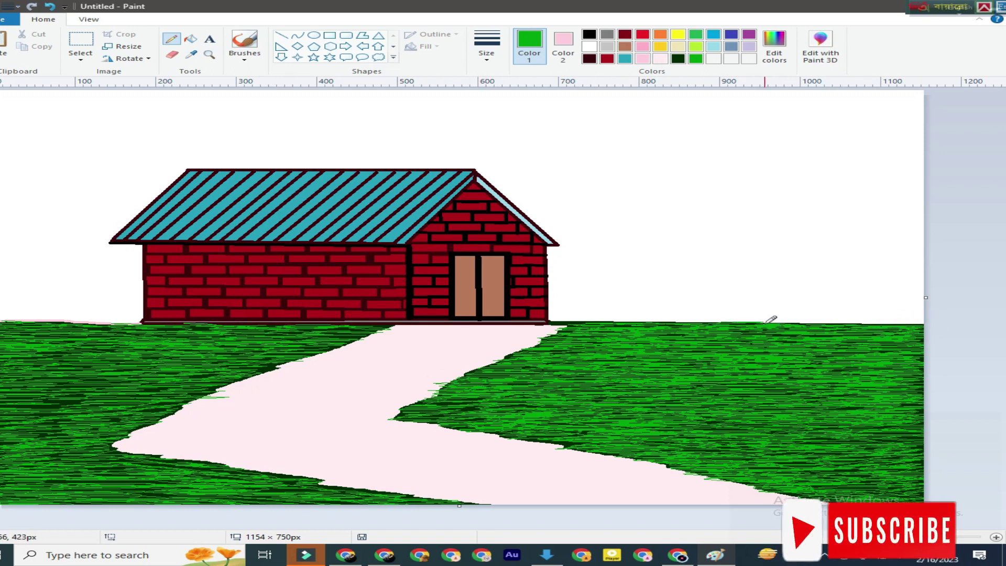
# Add more bright green strokes to thicken the grass near the canvas's right edge.
pyautogui.moveTo(880, 327); pyautogui.dragTo(916, 323)
pyautogui.moveTo(842, 364); pyautogui.dragTo(792, 369)
pyautogui.moveTo(870, 412); pyautogui.dragTo(821, 409)
pyautogui.moveTo(838, 444); pyautogui.dragTo(895, 441)
pyautogui.moveTo(919, 409); pyautogui.dragTo(897, 406)
pyautogui.moveTo(920, 364); pyautogui.dragTo(905, 361)
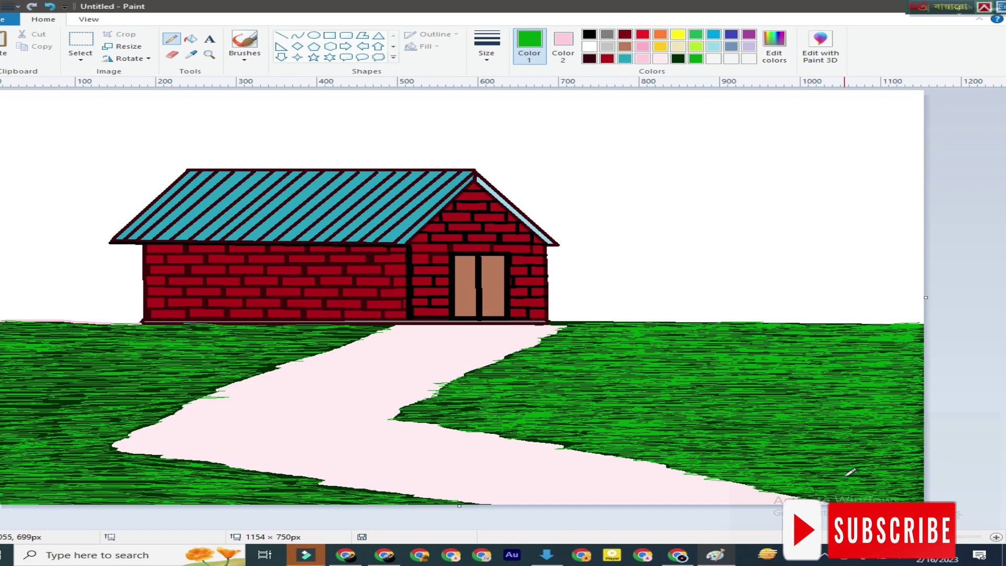
pyautogui.moveTo(782, 354)
pyautogui.mouseDown()
pyautogui.moveTo(833, 359)
pyautogui.moveTo(798, 345)
pyautogui.moveTo(917, 335)
pyautogui.mouseUp()
pyautogui.moveTo(909, 381)
pyautogui.mouseDown()
pyautogui.moveTo(779, 370)
pyautogui.moveTo(783, 403)
pyautogui.moveTo(810, 430)
pyautogui.mouseUp()
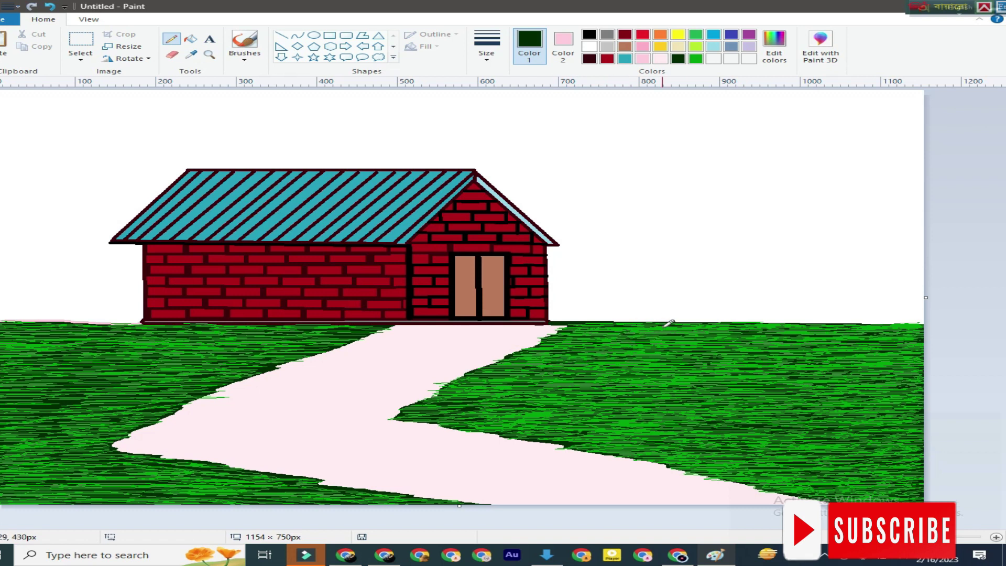
# Add dark green pencil strokes across the lawn to vary the grass shading.
pyautogui.moveTo(632, 424)
pyautogui.mouseDown()
pyautogui.moveTo(723, 431)
pyautogui.moveTo(581, 417)
pyautogui.moveTo(701, 375)
pyautogui.mouseUp()
pyautogui.moveTo(753, 404)
pyautogui.mouseDown()
pyautogui.moveTo(691, 459)
pyautogui.moveTo(923, 477)
pyautogui.mouseUp()
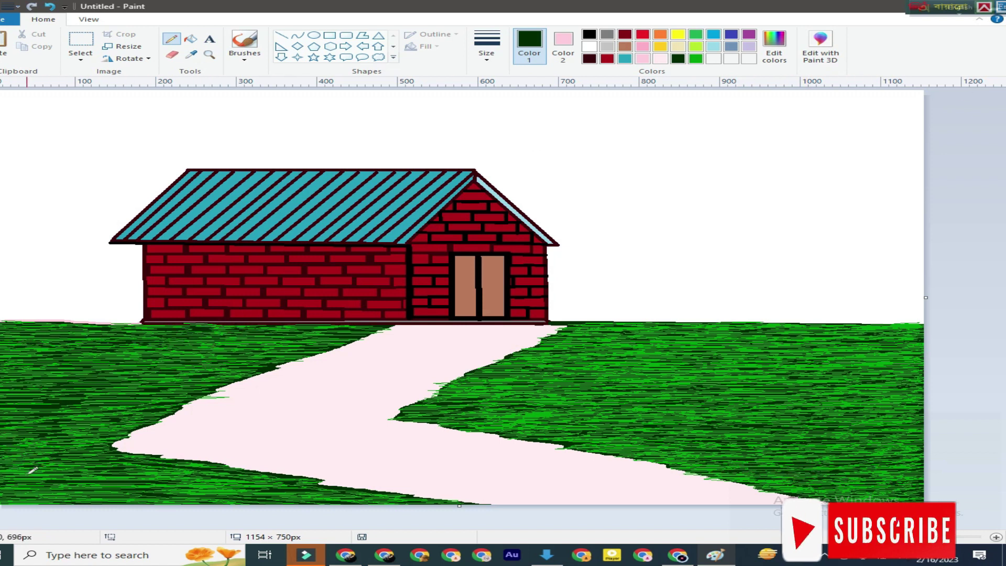
pyautogui.moveTo(783, 358)
pyautogui.mouseDown()
pyautogui.moveTo(635, 345)
pyautogui.moveTo(723, 352)
pyautogui.mouseUp()
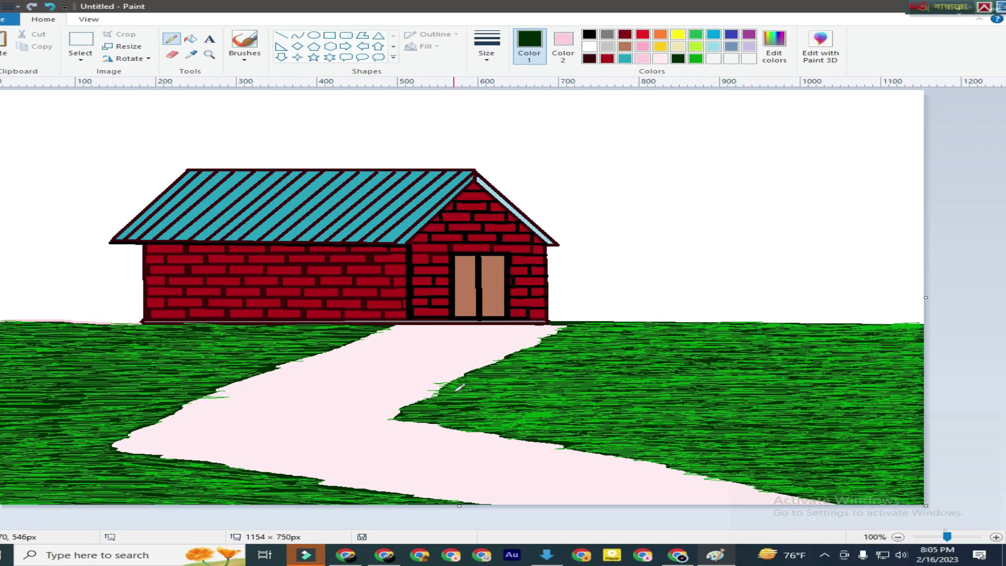
pyautogui.moveTo(683, 382); pyautogui.dragTo(701, 378)
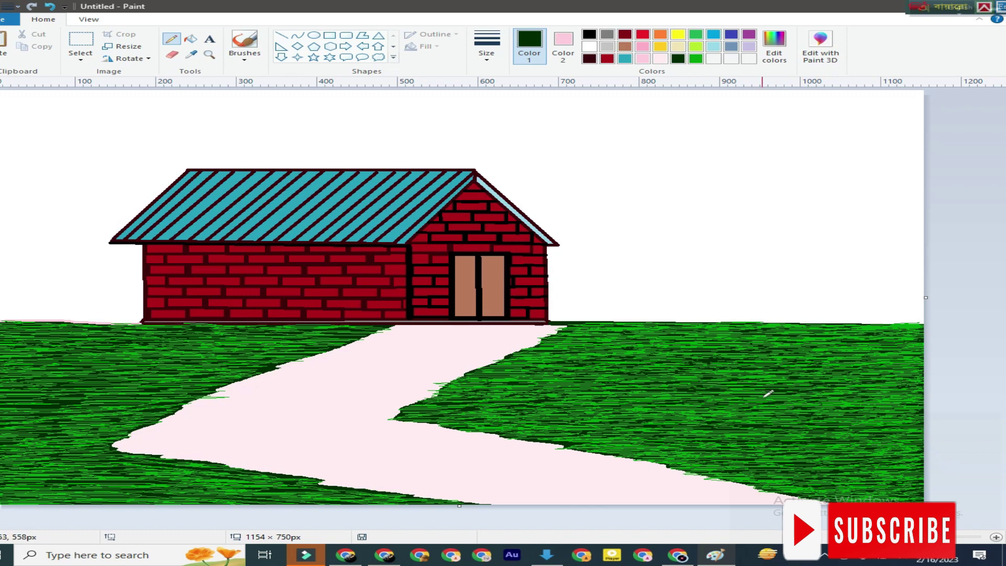
# Sketch a fan-shaped grass tuft with curved, pointed blades in dark green on the blank area right of the house.
pyautogui.moveTo(702, 240)
pyautogui.mouseDown()
pyautogui.moveTo(768, 240)
pyautogui.moveTo(663, 203)
pyautogui.mouseUp()
pyautogui.moveTo(728, 226)
pyautogui.mouseDown()
pyautogui.moveTo(673, 191)
pyautogui.moveTo(735, 229)
pyautogui.mouseUp()
pyautogui.hotkey('ctrl', 'z')
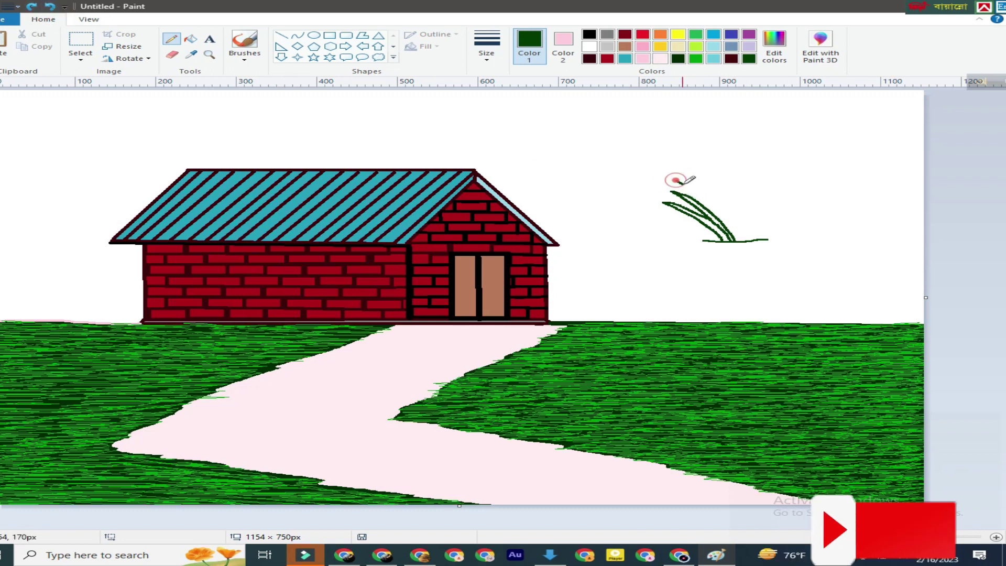
pyautogui.moveTo(675, 180); pyautogui.dragTo(712, 201)
pyautogui.moveTo(747, 237)
pyautogui.mouseDown()
pyautogui.moveTo(724, 166)
pyautogui.moveTo(745, 221)
pyautogui.mouseUp()
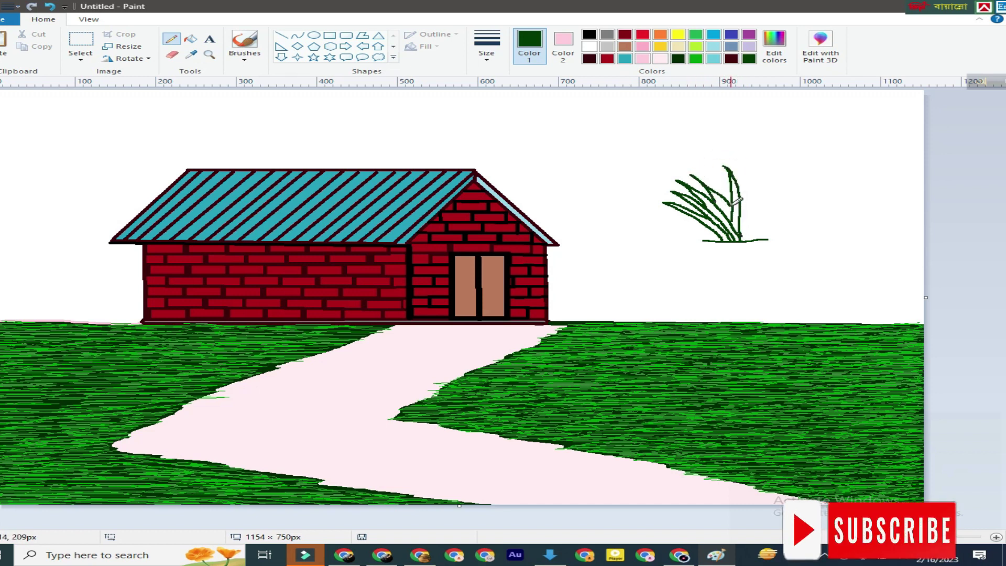
pyautogui.click(49, 6)
pyautogui.moveTo(740, 189)
pyautogui.mouseDown()
pyautogui.moveTo(759, 177)
pyautogui.moveTo(745, 217)
pyautogui.moveTo(768, 186)
pyautogui.moveTo(753, 239)
pyautogui.moveTo(782, 208)
pyautogui.mouseUp()
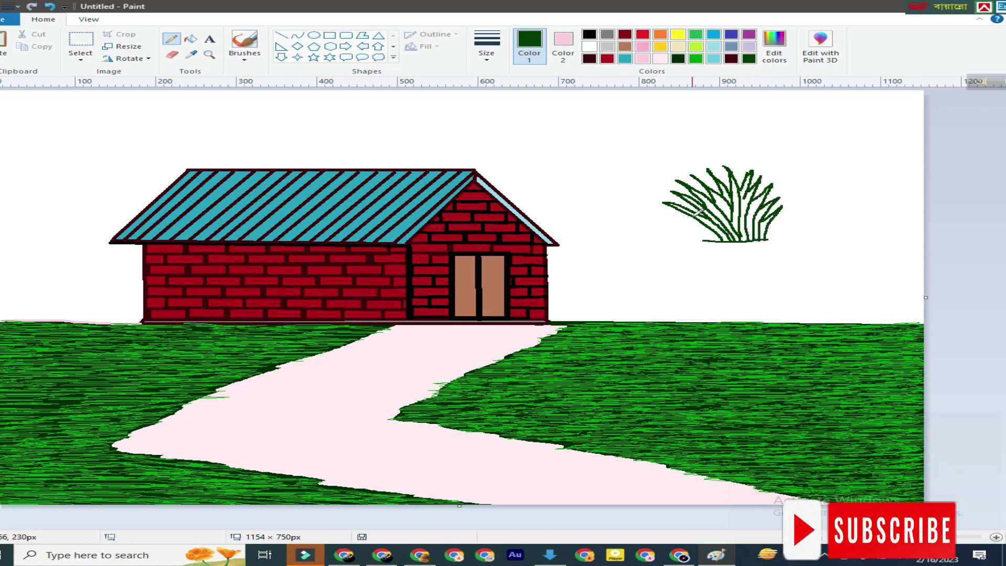
# Fill the blades and gaps of the grass tuft with dark green.
pyautogui.click(190, 39)
pyautogui.click(713, 208)
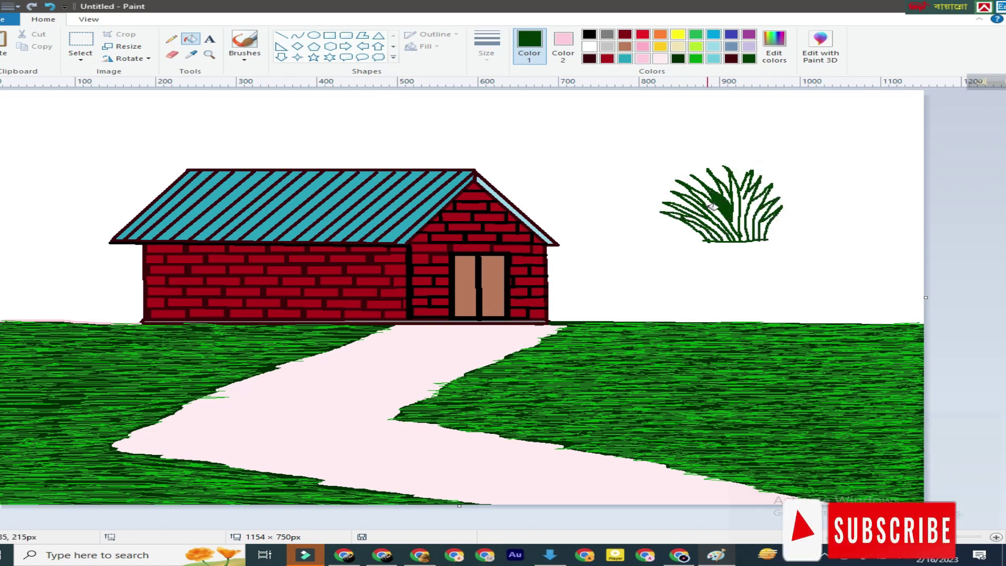
pyautogui.click(727, 208)
pyautogui.click(732, 199)
pyautogui.click(746, 207)
pyautogui.click(757, 214)
pyautogui.click(706, 215)
pyautogui.click(691, 220)
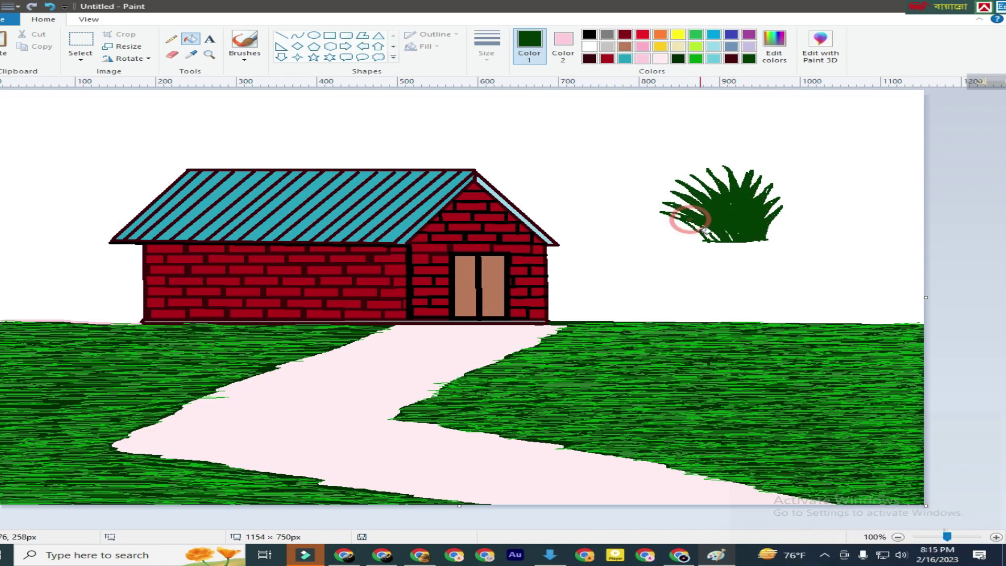
pyautogui.click(694, 228)
pyautogui.click(723, 238)
# Set the background colour to white and delete the uneven bottom strip of the grass tuft to give it a straight base.
pyautogui.click(80, 57)
pyautogui.click(93, 85)
pyautogui.moveTo(689, 230); pyautogui.dragTo(780, 254)
pyautogui.press('Delete')
pyautogui.hotkey('ctrl', 'z')
pyautogui.click(563, 46)
pyautogui.click(589, 46)
pyautogui.moveTo(686, 230)
pyautogui.mouseDown()
pyautogui.moveTo(784, 242)
pyautogui.moveTo(793, 253)
pyautogui.mouseUp()
pyautogui.press('Delete')
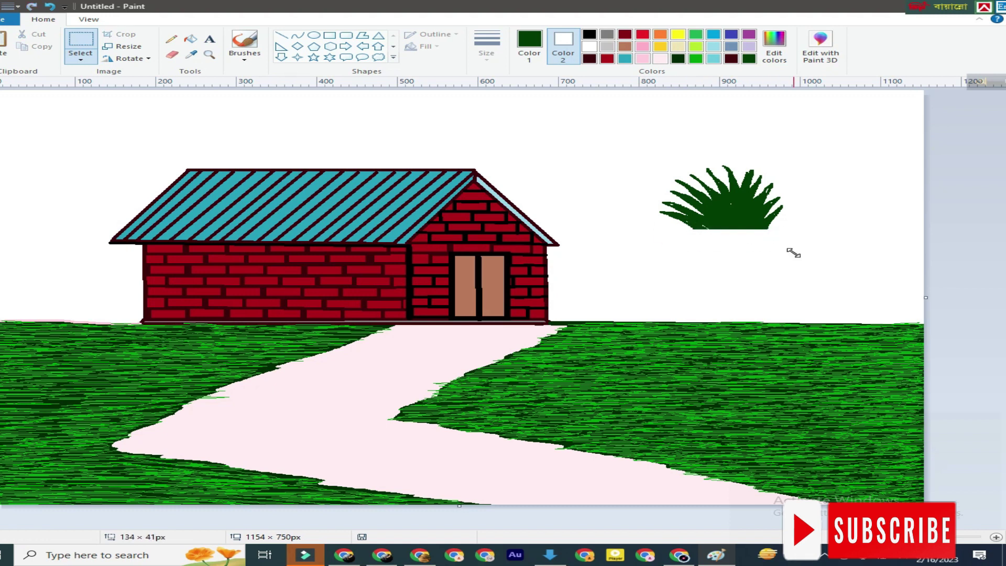
# Copy the grass tuft and place pasted copies in varying sizes in the lawn's lower corners, plus a narrow one beside the path.
pyautogui.click(80, 56)
pyautogui.click(96, 88)
pyautogui.moveTo(610, 130); pyautogui.dragTo(833, 267)
pyautogui.rightClick(724, 204)
pyautogui.click(743, 225)
pyautogui.rightClick(534, 154)
pyautogui.click(573, 187)
pyautogui.moveTo(98, 159); pyautogui.dragTo(784, 459)
pyautogui.moveTo(878, 441); pyautogui.dragTo(702, 440)
pyautogui.click(46, 9)
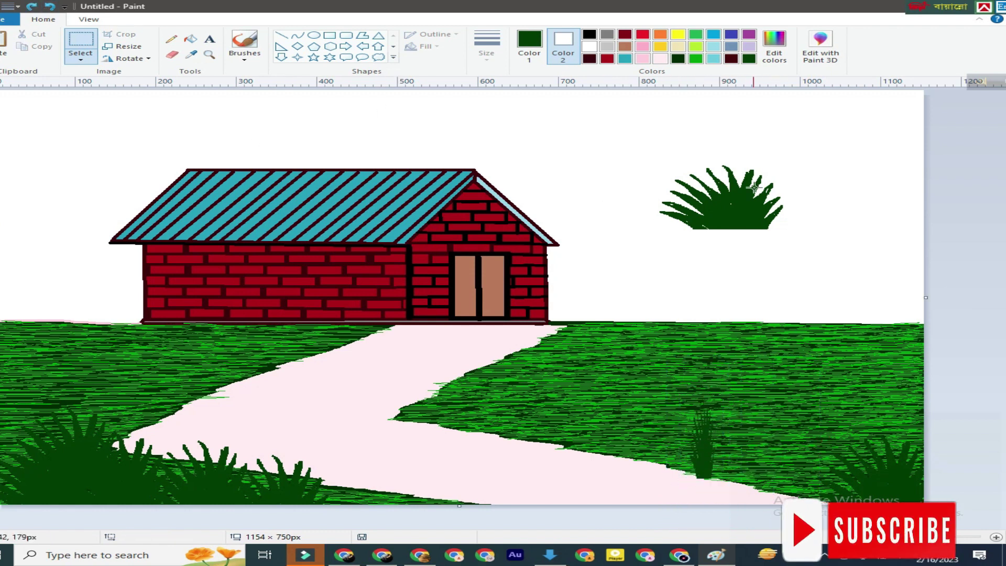
# Move the original grass tuft slightly up and right, and separate its left blades with white pencil strokes.
pyautogui.moveTo(637, 126); pyautogui.dragTo(866, 239)
pyautogui.moveTo(729, 210)
pyautogui.mouseDown()
pyautogui.moveTo(639, 168)
pyautogui.moveTo(753, 180)
pyautogui.mouseUp()
pyautogui.click(169, 40)
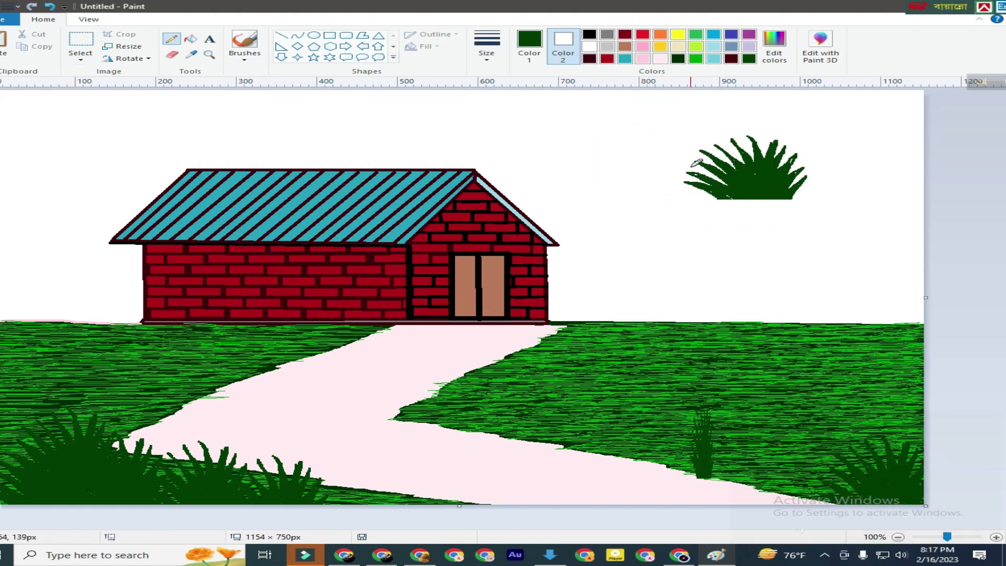
pyautogui.click(529, 45)
pyautogui.click(589, 46)
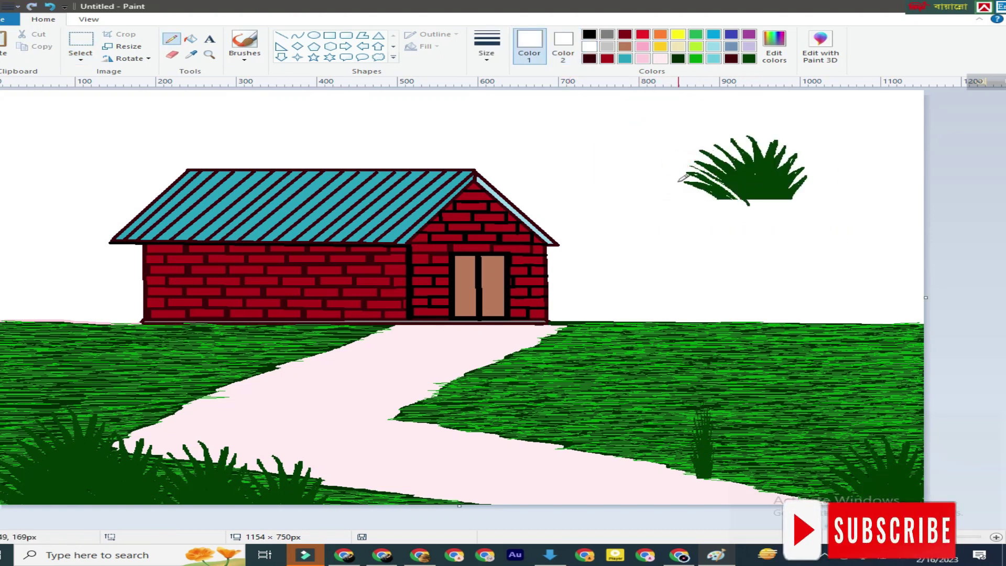
# Cut out a few blades from the tuft with a free-form selection and place small copies along both edges of the path.
pyautogui.click(82, 59)
pyautogui.click(113, 100)
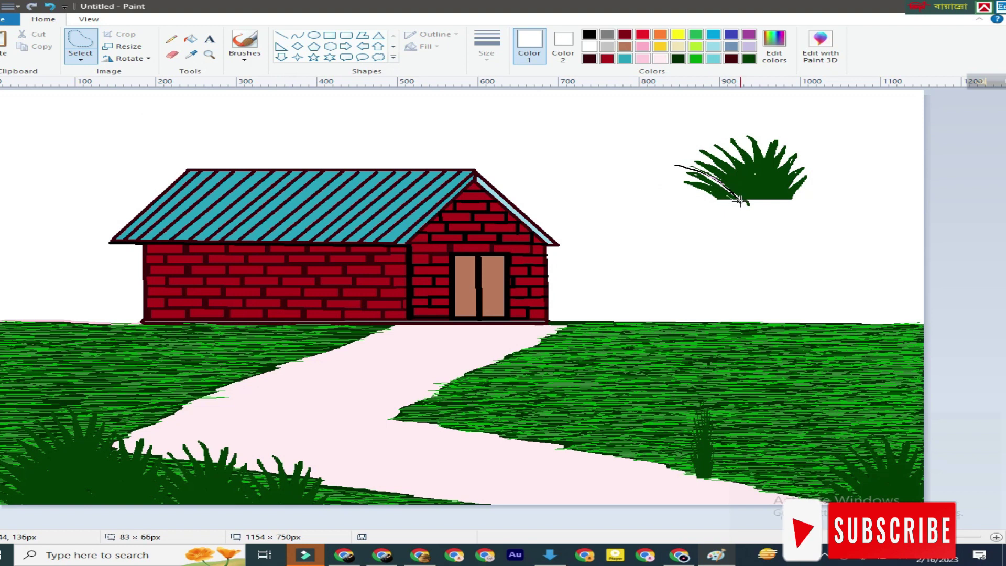
pyautogui.moveTo(689, 199); pyautogui.dragTo(675, 164)
pyautogui.moveTo(705, 187); pyautogui.dragTo(159, 398)
pyautogui.moveTo(120, 369); pyautogui.dragTo(158, 374)
pyautogui.moveTo(183, 399)
pyautogui.mouseDown()
pyautogui.moveTo(172, 398)
pyautogui.moveTo(208, 379)
pyautogui.mouseUp()
pyautogui.moveTo(208, 380)
pyautogui.keyDown('ctrl'); pyautogui.mouseDown()
pyautogui.moveTo(267, 357)
pyautogui.moveTo(426, 394)
pyautogui.moveTo(439, 359)
pyautogui.moveTo(555, 327)
pyautogui.moveTo(401, 398)
pyautogui.moveTo(565, 421)
pyautogui.mouseUp(); pyautogui.keyUp('ctrl')
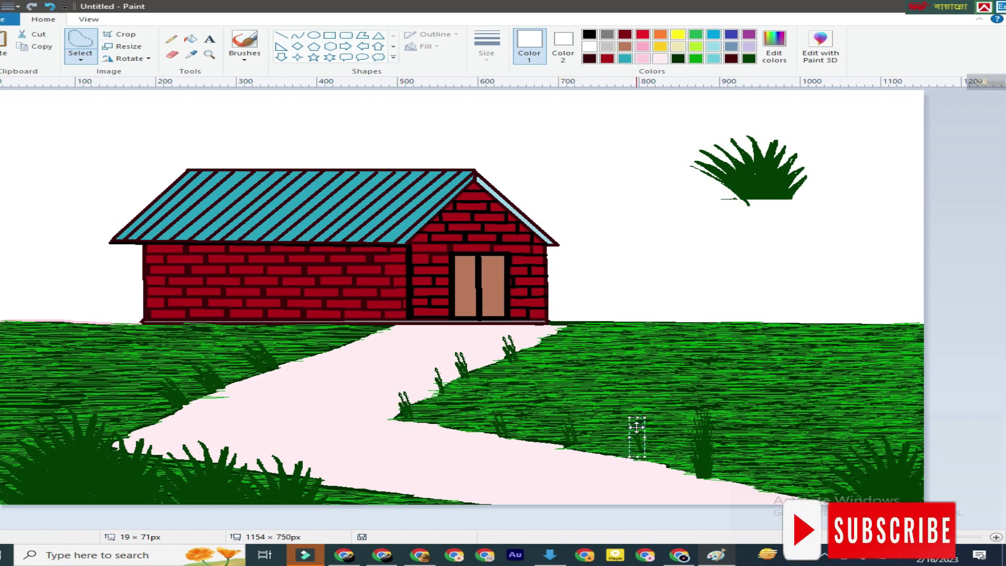
# Scatter more small blade copies over the lawn on both sides of the path and along the base of the house.
pyautogui.moveTo(619, 389)
pyautogui.mouseDown()
pyautogui.moveTo(713, 341)
pyautogui.moveTo(770, 386)
pyautogui.moveTo(844, 356)
pyautogui.moveTo(923, 379)
pyautogui.moveTo(882, 330)
pyautogui.moveTo(624, 337)
pyautogui.moveTo(637, 354)
pyautogui.moveTo(670, 363)
pyautogui.mouseUp()
pyautogui.moveTo(737, 399); pyautogui.dragTo(798, 441)
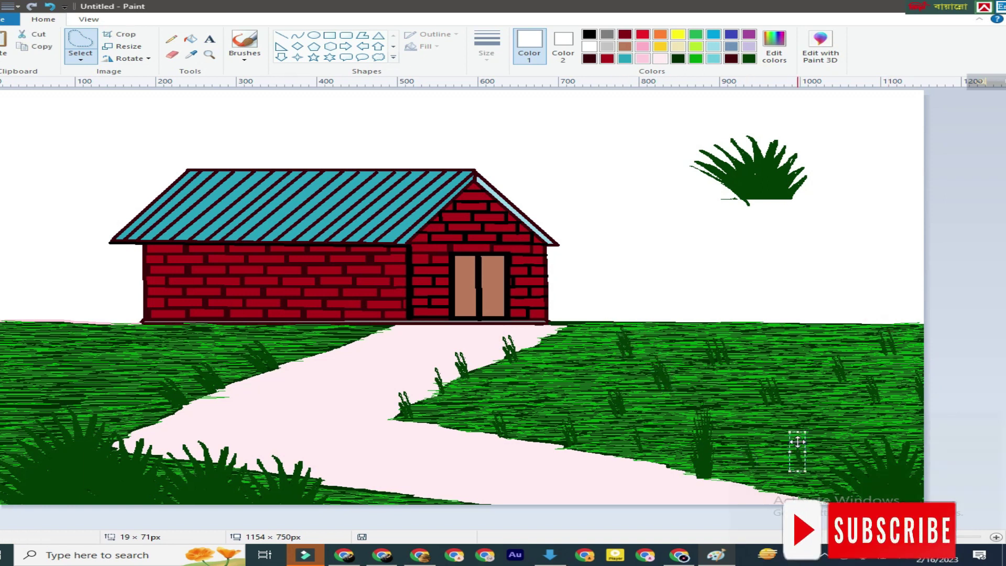
pyautogui.moveTo(544, 375); pyautogui.dragTo(131, 317)
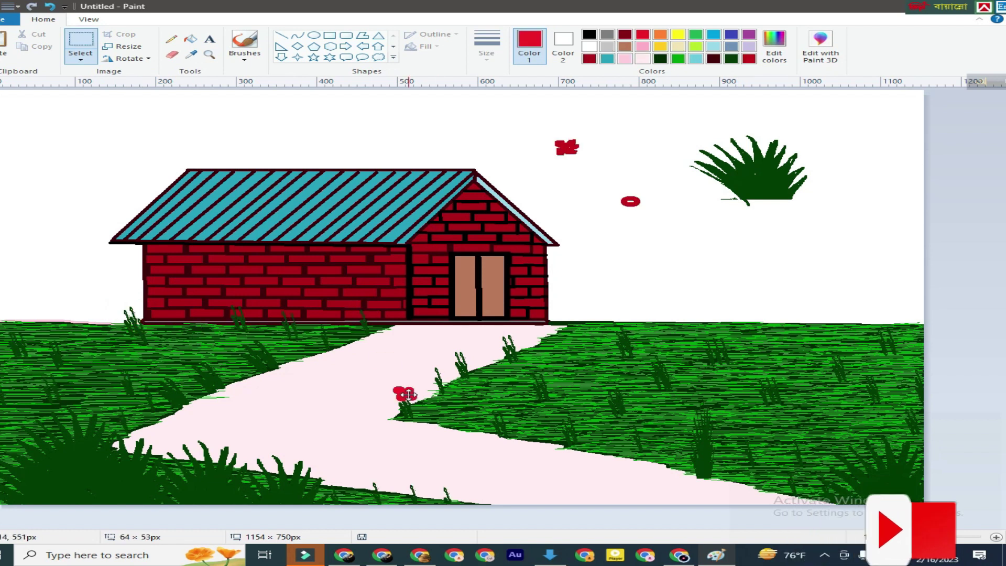
# Copy the small red flower repeatedly onto the blades of the grass tufts in the lawn's lower-left corner.
pyautogui.moveTo(435, 383); pyautogui.dragTo(35, 431)
pyautogui.moveTo(11, 442); pyautogui.dragTo(59, 439)
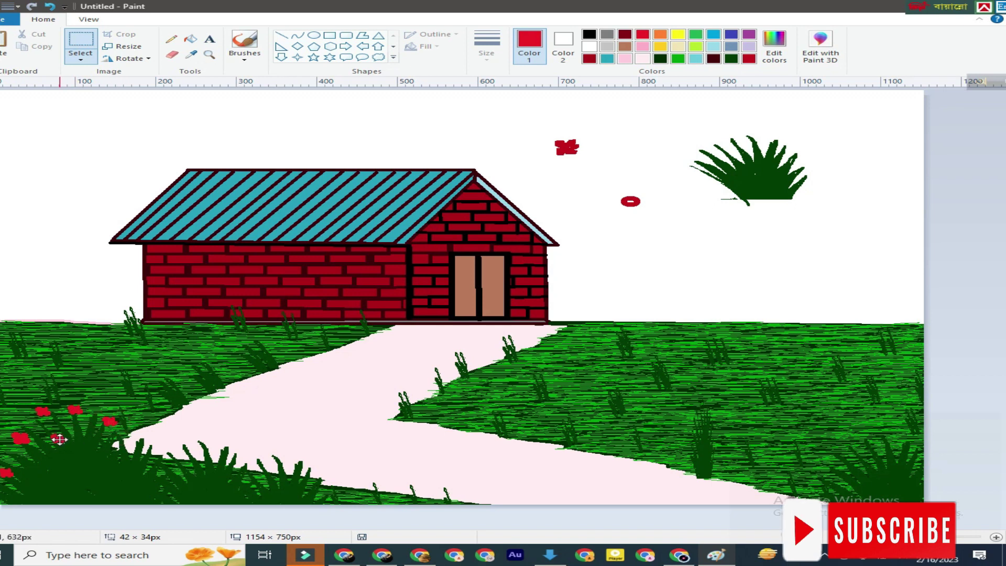
pyautogui.moveTo(158, 453); pyautogui.dragTo(195, 443)
pyautogui.moveTo(195, 442); pyautogui.dragTo(223, 444)
pyautogui.moveTo(223, 445); pyautogui.dragTo(250, 466)
pyautogui.moveTo(250, 467); pyautogui.dragTo(166, 467)
pyautogui.moveTo(149, 468)
pyautogui.mouseDown()
pyautogui.moveTo(167, 466)
pyautogui.moveTo(159, 467)
pyautogui.moveTo(161, 489)
pyautogui.mouseUp()
pyautogui.moveTo(160, 489)
pyautogui.mouseDown()
pyautogui.moveTo(276, 456)
pyautogui.moveTo(300, 461)
pyautogui.mouseUp()
pyautogui.moveTo(299, 461); pyautogui.dragTo(316, 473)
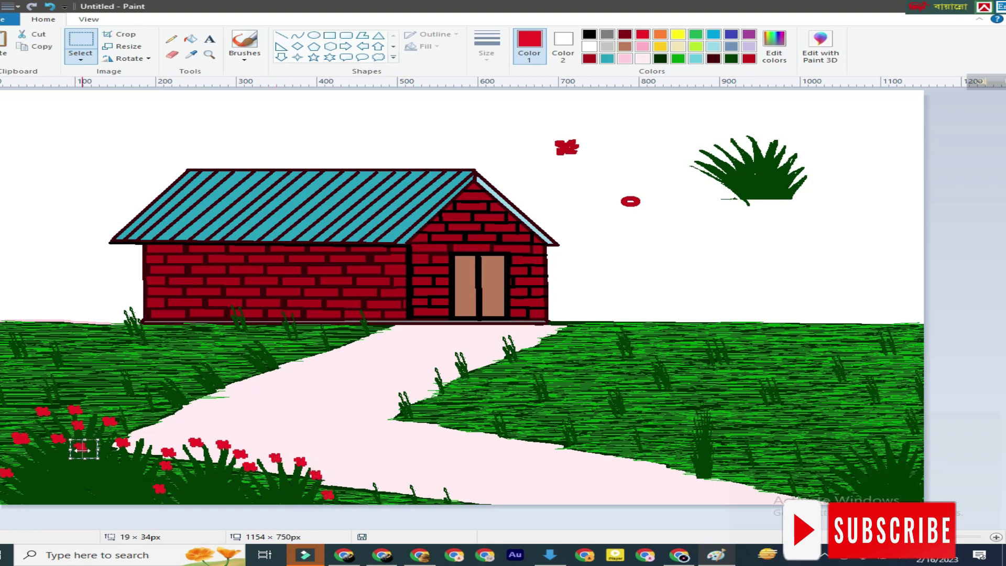
# Place red flower copies on the remaining lower-left tuft blades, across the right-hand lawn tufts and on the lower-right tuft.
pyautogui.moveTo(70, 439)
pyautogui.mouseDown()
pyautogui.moveTo(59, 437)
pyautogui.moveTo(32, 472)
pyautogui.moveTo(67, 473)
pyautogui.mouseUp()
pyautogui.moveTo(67, 473)
pyautogui.mouseDown()
pyautogui.moveTo(105, 463)
pyautogui.moveTo(228, 465)
pyautogui.moveTo(309, 488)
pyautogui.moveTo(691, 249)
pyautogui.moveTo(784, 251)
pyautogui.moveTo(659, 361)
pyautogui.mouseUp()
pyautogui.click(806, 240)
pyautogui.moveTo(658, 361)
pyautogui.mouseDown()
pyautogui.moveTo(713, 344)
pyautogui.moveTo(759, 386)
pyautogui.moveTo(889, 337)
pyautogui.mouseUp()
pyautogui.moveTo(861, 465)
pyautogui.mouseDown()
pyautogui.moveTo(862, 434)
pyautogui.moveTo(818, 479)
pyautogui.mouseUp()
# Place red flower copies on the small grass tufts scattered over the left lawn and along the base of the house.
pyautogui.moveTo(818, 479)
pyautogui.mouseDown()
pyautogui.moveTo(564, 425)
pyautogui.moveTo(797, 256)
pyautogui.moveTo(804, 271)
pyautogui.moveTo(196, 366)
pyautogui.moveTo(208, 371)
pyautogui.moveTo(249, 349)
pyautogui.moveTo(15, 335)
pyautogui.mouseUp()
pyautogui.click(86, 59)
pyautogui.click(105, 84)
pyautogui.moveTo(15, 335); pyautogui.dragTo(7, 342)
pyautogui.moveTo(7, 342); pyautogui.dragTo(317, 330)
pyautogui.moveTo(318, 330); pyautogui.dragTo(123, 375)
pyautogui.moveTo(124, 376); pyautogui.dragTo(58, 382)
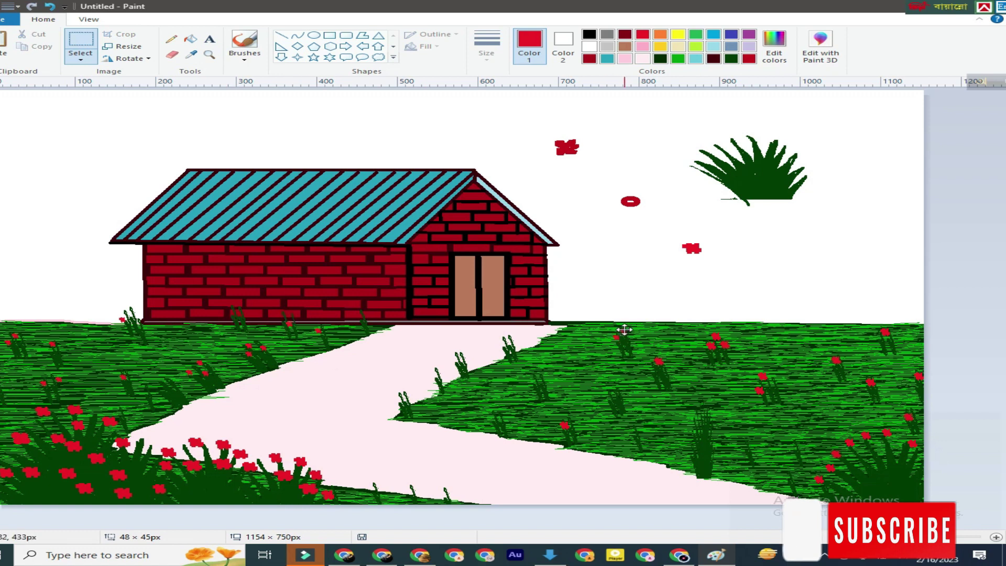
# Place red flower copies on the tufts along the path's right edge and on the tall tuft in the right lawn.
pyautogui.moveTo(534, 383); pyautogui.dragTo(539, 370)
pyautogui.moveTo(538, 371)
pyautogui.mouseDown()
pyautogui.moveTo(545, 379)
pyautogui.moveTo(493, 420)
pyautogui.mouseUp()
pyautogui.moveTo(494, 420); pyautogui.dragTo(458, 360)
pyautogui.moveTo(458, 360); pyautogui.dragTo(509, 345)
pyautogui.moveTo(509, 345); pyautogui.dragTo(401, 400)
pyautogui.moveTo(636, 435)
pyautogui.mouseDown()
pyautogui.moveTo(709, 436)
pyautogui.moveTo(694, 431)
pyautogui.mouseUp()
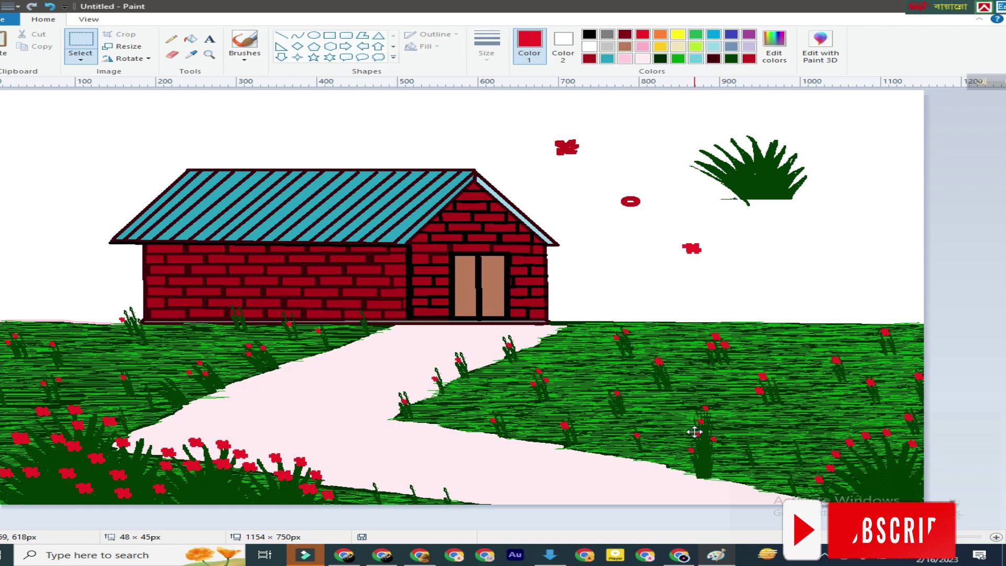
pyautogui.click(801, 281)
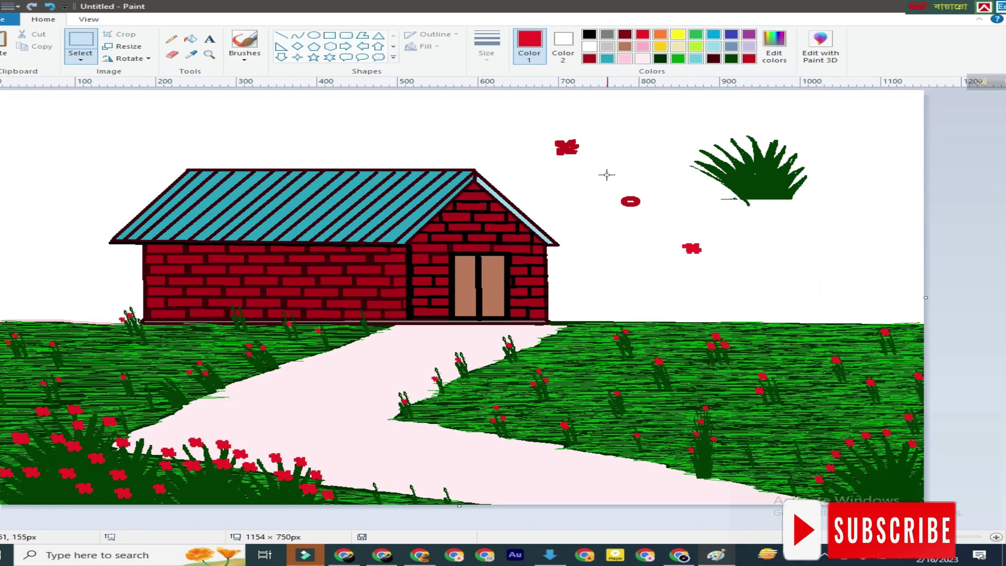
# Smooth the path's left edge with pale pink pencil strokes and refill the whole path with a deeper pink.
pyautogui.click(624, 58)
pyautogui.click(171, 39)
pyautogui.moveTo(358, 340); pyautogui.dragTo(133, 432)
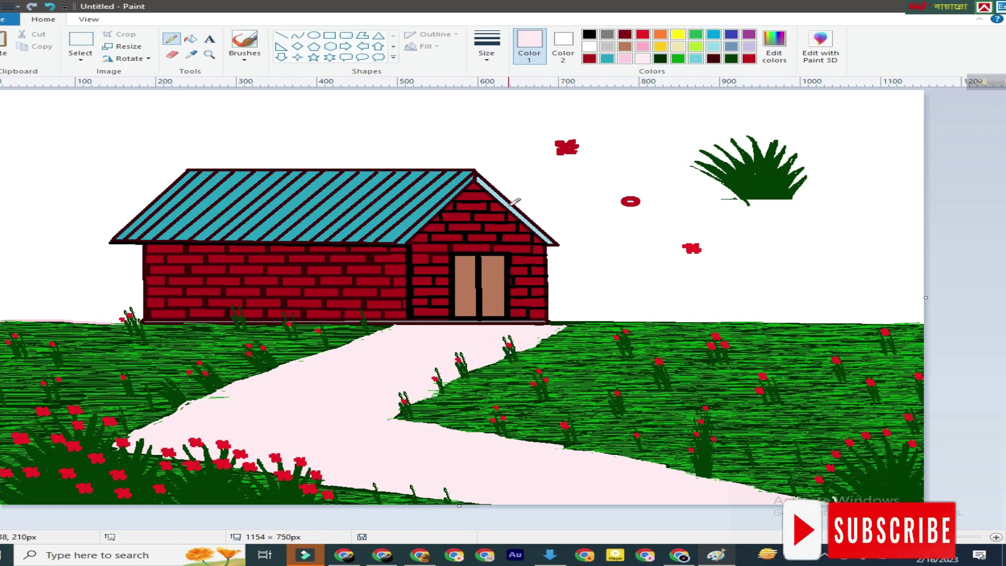
pyautogui.click(190, 38)
pyautogui.click(625, 59)
pyautogui.click(398, 377)
# Redraw the lawn edges along the path with jagged dark green pencil strokes.
pyautogui.click(281, 36)
pyautogui.moveTo(659, 147); pyautogui.dragTo(658, 148)
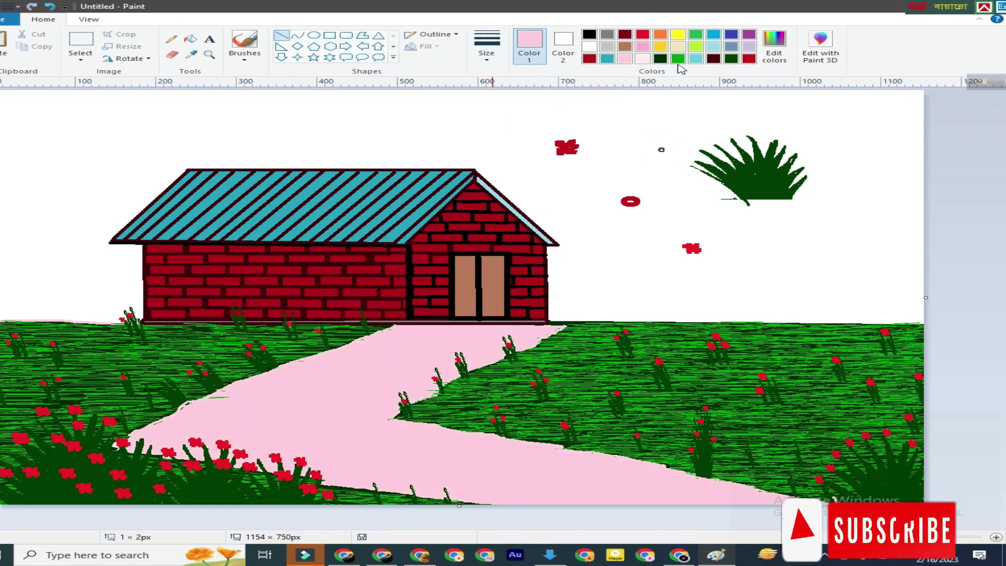
pyautogui.click(730, 58)
pyautogui.click(171, 39)
pyautogui.moveTo(422, 420)
pyautogui.mouseDown()
pyautogui.moveTo(386, 421)
pyautogui.moveTo(477, 428)
pyautogui.mouseUp()
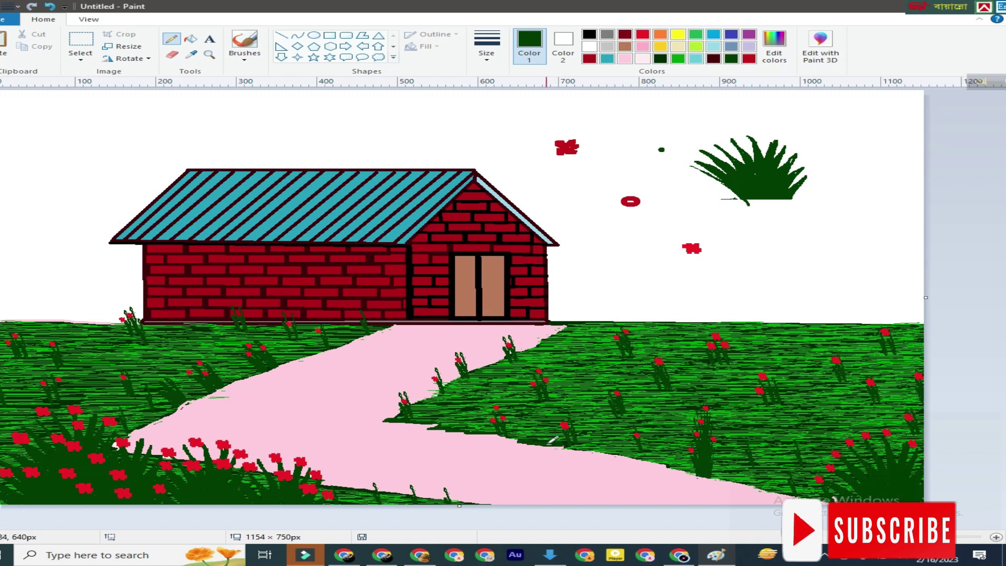
pyautogui.moveTo(574, 448)
pyautogui.mouseDown()
pyautogui.moveTo(592, 449)
pyautogui.moveTo(560, 449)
pyautogui.moveTo(682, 466)
pyautogui.mouseUp()
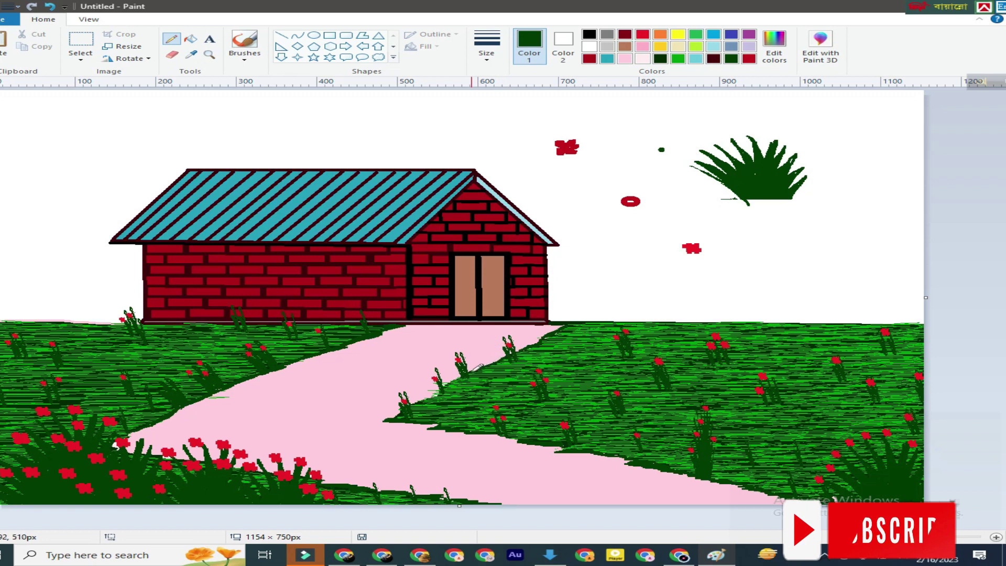
# Delete the spare flowers, ring, dot and grass tuft from the sky with a free-form selection.
pyautogui.click(89, 57)
pyautogui.click(103, 99)
pyautogui.moveTo(525, 144); pyautogui.dragTo(529, 140)
pyautogui.press('Delete')
# Fill the sky with light turquoise and refill it with a paler custom tint.
pyautogui.click(713, 46)
pyautogui.click(190, 39)
pyautogui.click(363, 121)
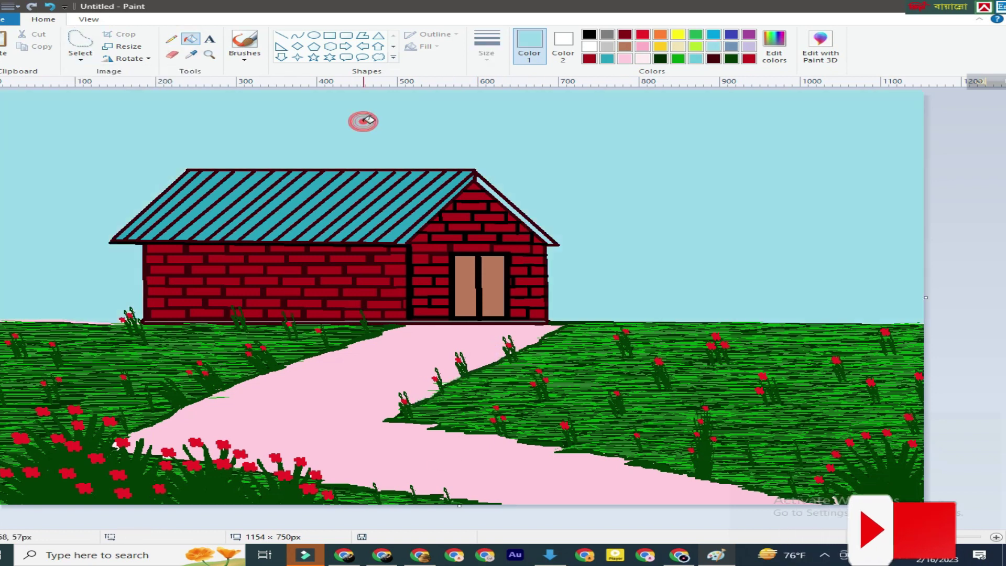
pyautogui.click(774, 53)
pyautogui.click(570, 231)
pyautogui.click(332, 350)
pyautogui.click(545, 157)
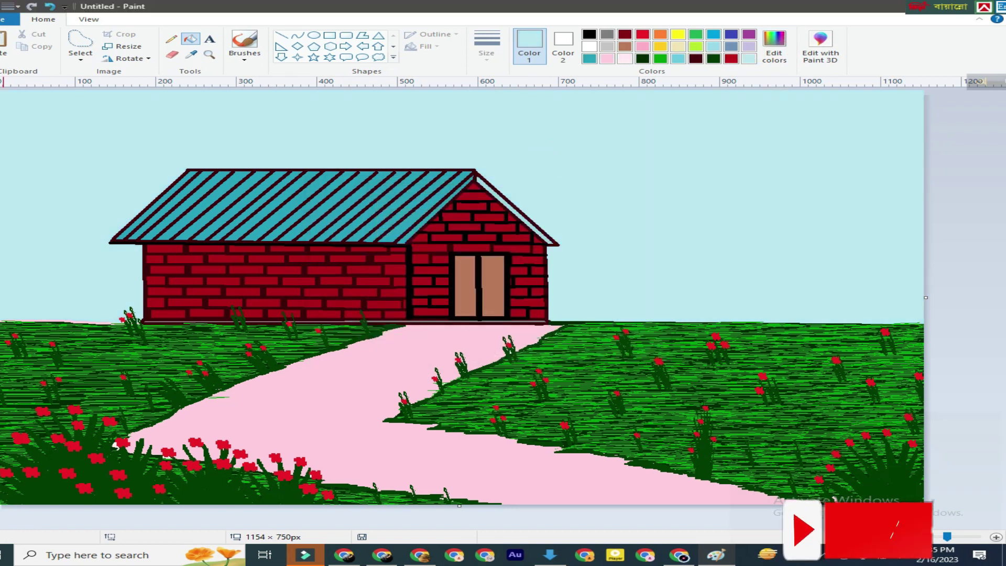
# Outline a row of rounded bushes along the horizon beside the house's front and fill it bright green.
pyautogui.click(171, 39)
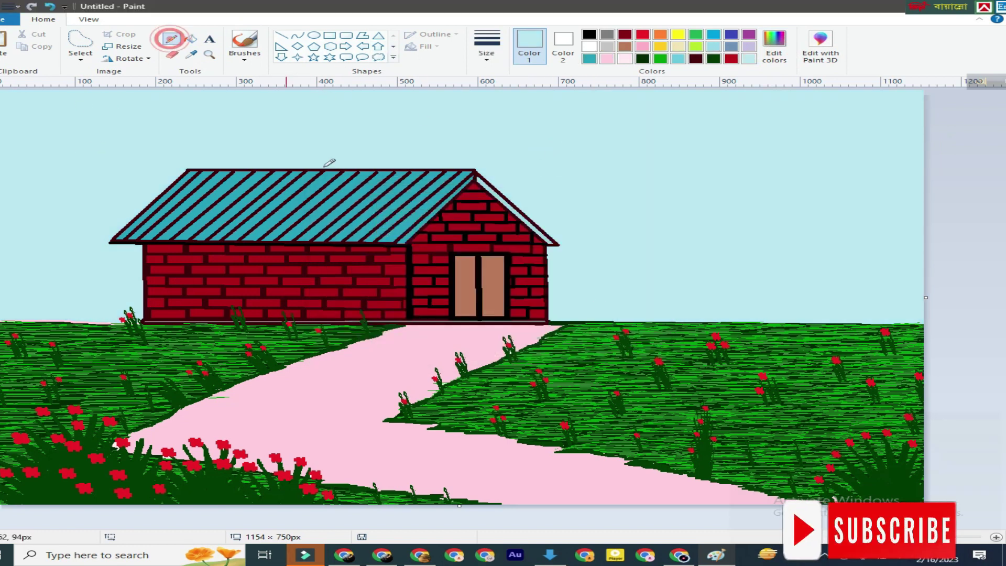
pyautogui.moveTo(613, 288)
pyautogui.mouseDown()
pyautogui.moveTo(675, 311)
pyautogui.moveTo(734, 299)
pyautogui.moveTo(922, 297)
pyautogui.mouseUp()
pyautogui.click(191, 38)
pyautogui.click(597, 307)
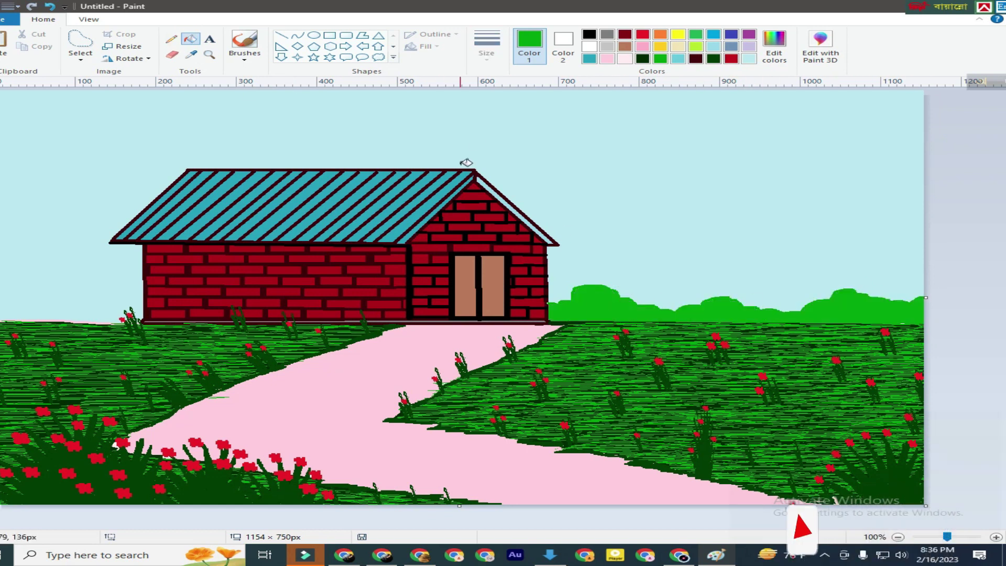
# Mix a darker green, outline a second, lower layer inside the bushes with the pencil and fill it.
pyautogui.click(773, 47)
pyautogui.click(338, 350)
pyautogui.click(171, 39)
pyautogui.moveTo(549, 311); pyautogui.dragTo(582, 303)
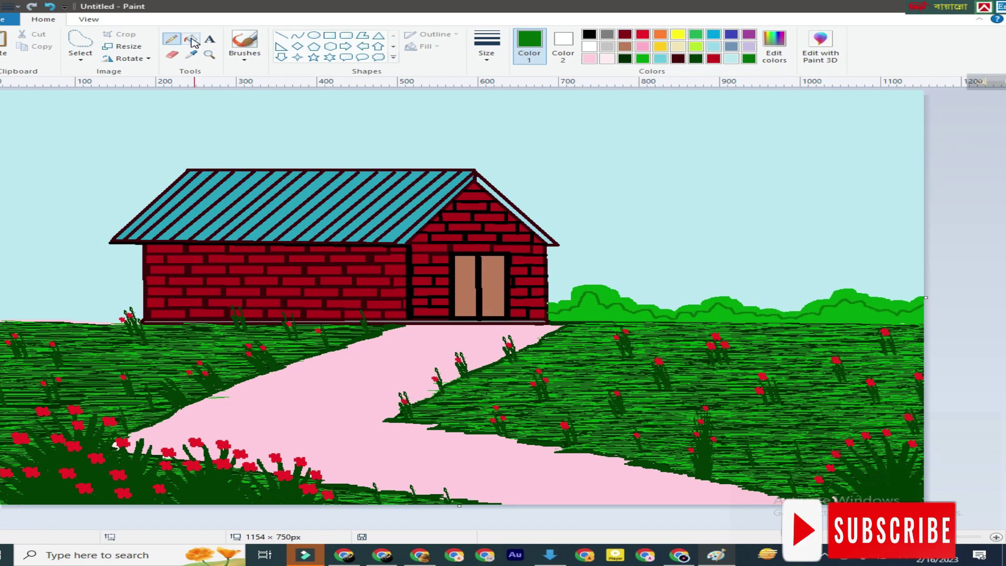
pyautogui.click(191, 40)
pyautogui.click(602, 312)
# Mix a very dark green and outline a third layer along the base of the bushes with the pencil.
pyautogui.click(774, 47)
pyautogui.moveTo(655, 277); pyautogui.dragTo(655, 297)
pyautogui.click(342, 351)
pyautogui.click(172, 38)
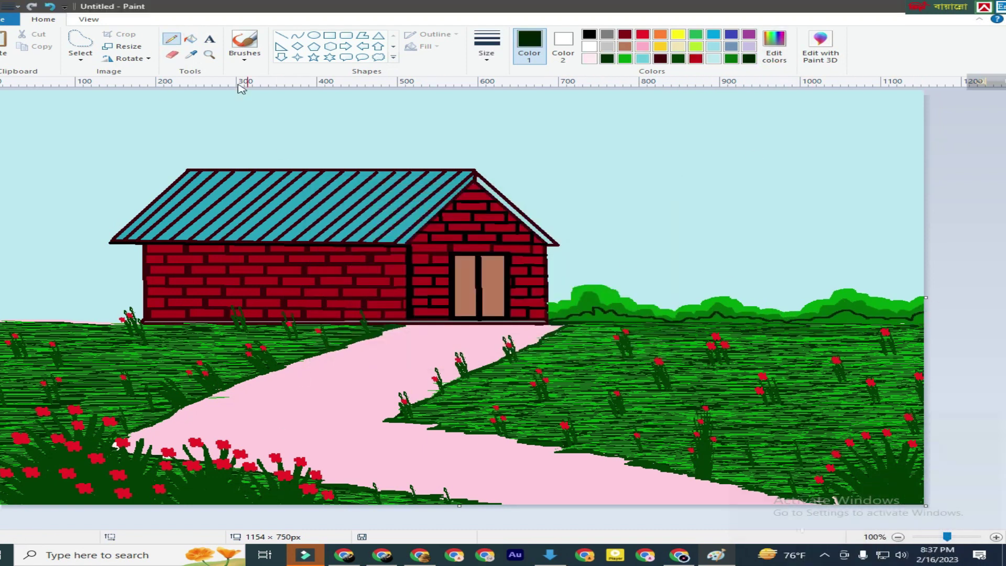
# Fill the lowest bush layer with very dark green, undoing spilled fills and closing the gaps with a line along the horizon.
pyautogui.click(192, 39)
pyautogui.click(597, 315)
pyautogui.click(676, 317)
pyautogui.click(50, 6)
pyautogui.click(859, 317)
pyautogui.click(730, 316)
pyautogui.click(50, 6)
pyautogui.click(281, 35)
pyautogui.moveTo(667, 322); pyautogui.dragTo(819, 321)
pyautogui.click(191, 39)
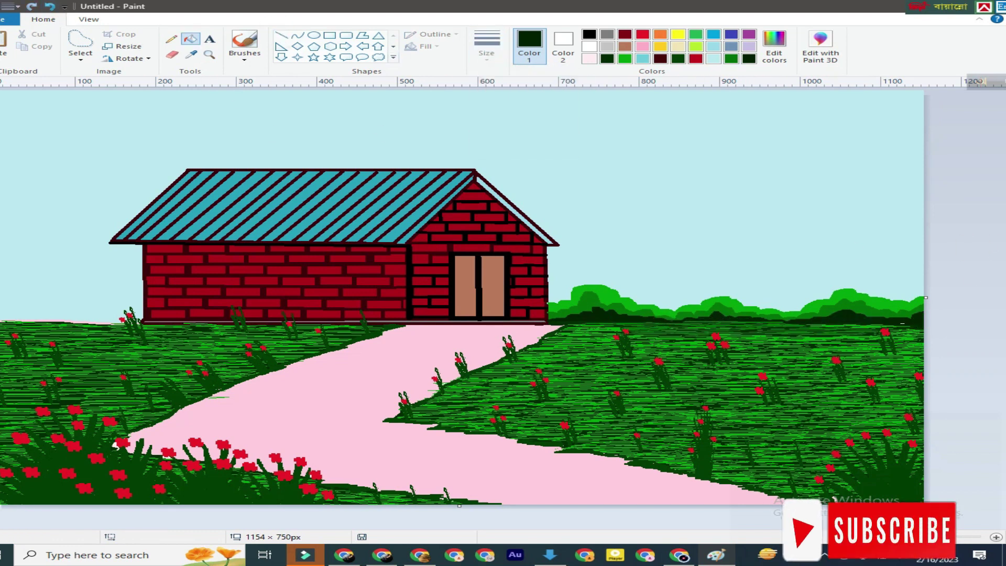
pyautogui.click(171, 39)
pyautogui.click(624, 34)
pyautogui.click(774, 47)
pyautogui.click(655, 290)
pyautogui.click(341, 350)
# Draw a tall, slightly curved palm trunk rising from the bushes with black curves and fill it black.
pyautogui.click(298, 35)
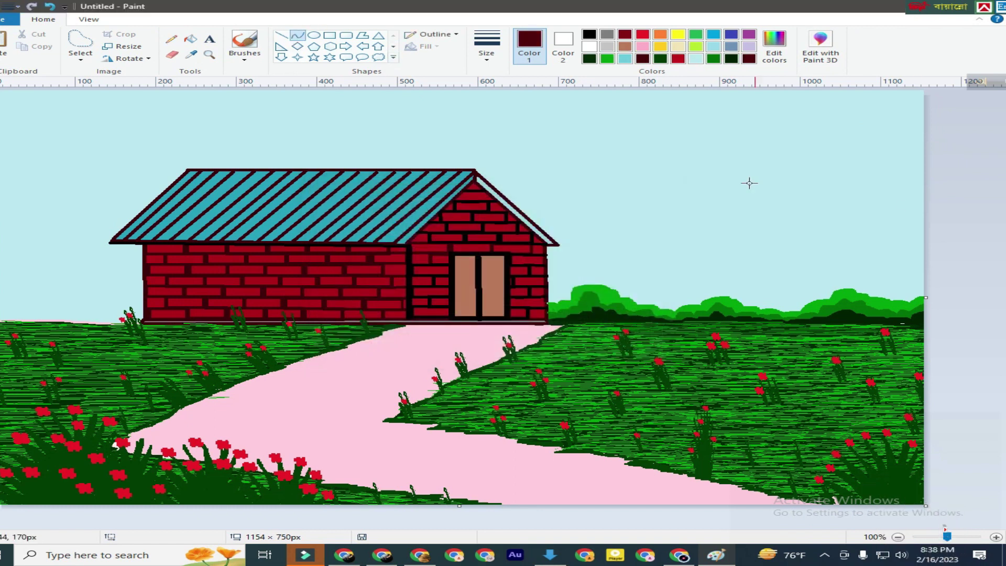
pyautogui.moveTo(743, 306); pyautogui.dragTo(725, 317)
pyautogui.click(588, 34)
pyautogui.click(731, 230)
pyautogui.click(728, 246)
pyautogui.moveTo(735, 166); pyautogui.dragTo(742, 318)
pyautogui.moveTo(739, 239); pyautogui.dragTo(734, 245)
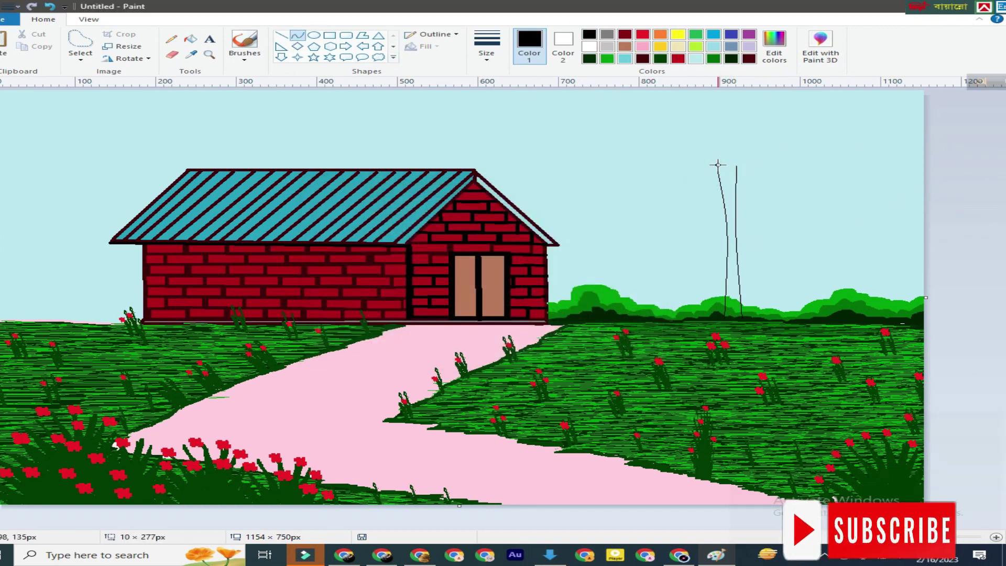
pyautogui.click(190, 39)
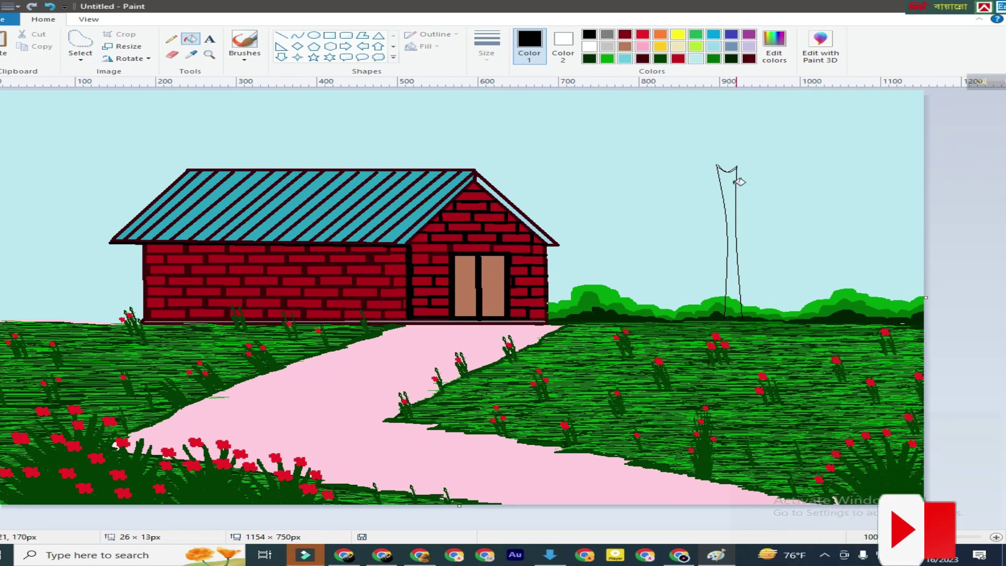
pyautogui.click(731, 235)
# Paint a crown of drooping green fronds around the top of the palm trunk with an artistic brush.
pyautogui.click(171, 38)
pyautogui.click(244, 57)
pyautogui.click(246, 89)
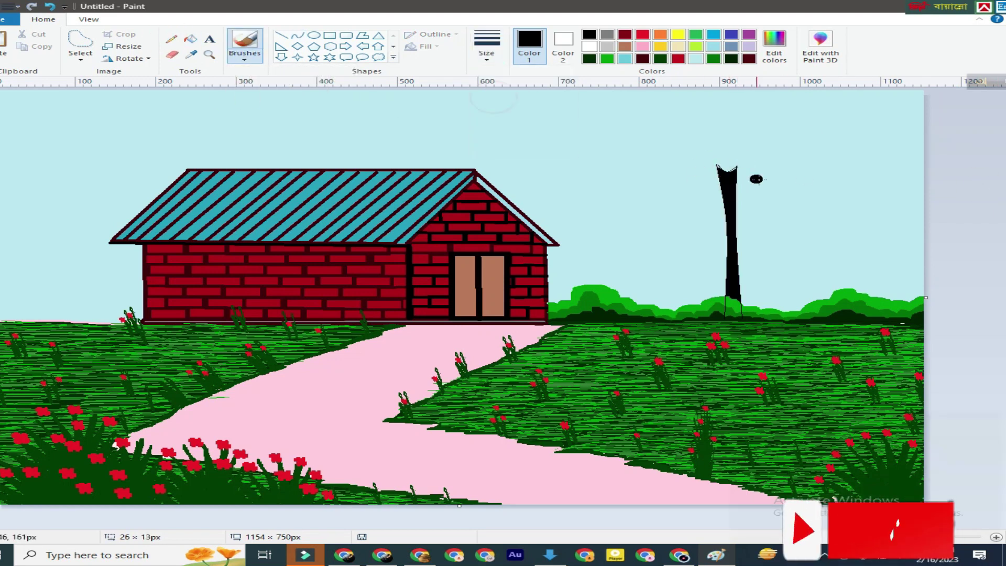
pyautogui.click(713, 58)
pyautogui.click(707, 196)
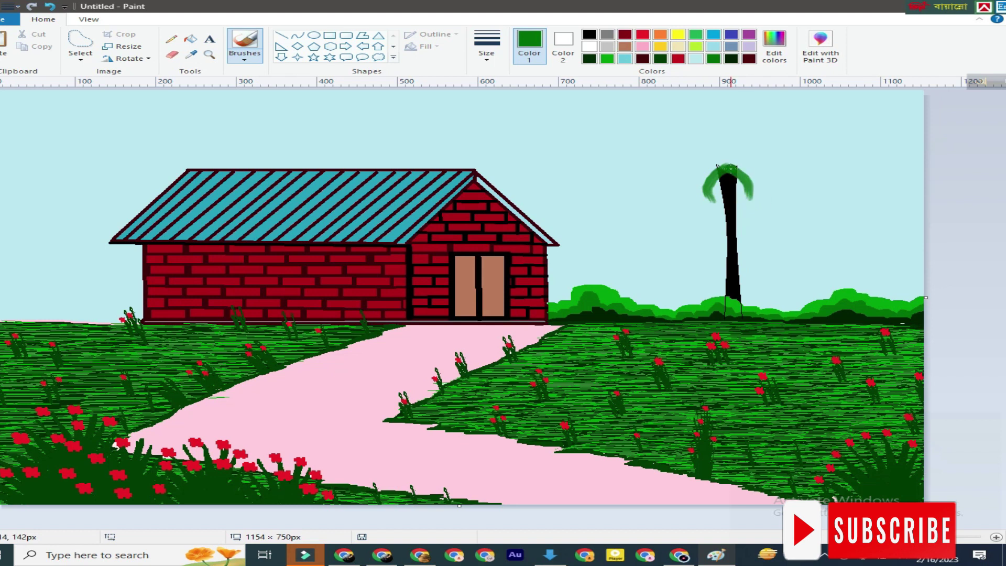
pyautogui.moveTo(722, 193)
pyautogui.mouseDown()
pyautogui.moveTo(695, 183)
pyautogui.moveTo(757, 190)
pyautogui.moveTo(728, 172)
pyautogui.mouseUp()
pyautogui.moveTo(760, 188)
pyautogui.mouseDown()
pyautogui.moveTo(691, 172)
pyautogui.moveTo(764, 177)
pyautogui.moveTo(764, 168)
pyautogui.moveTo(691, 164)
pyautogui.moveTo(732, 164)
pyautogui.mouseUp()
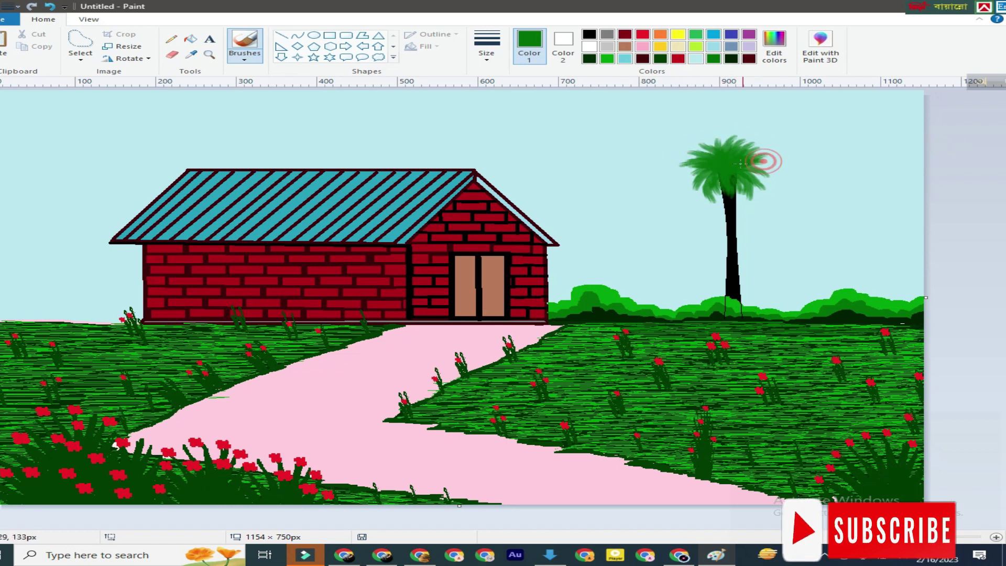
# Draw thin brown rings across the black palm trunk with the pencil.
pyautogui.click(172, 39)
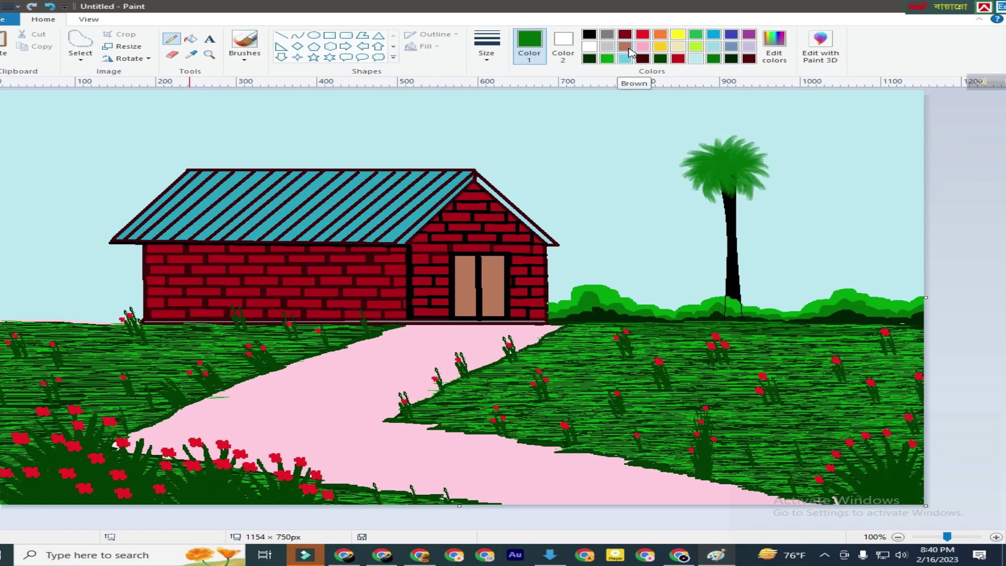
pyautogui.click(625, 47)
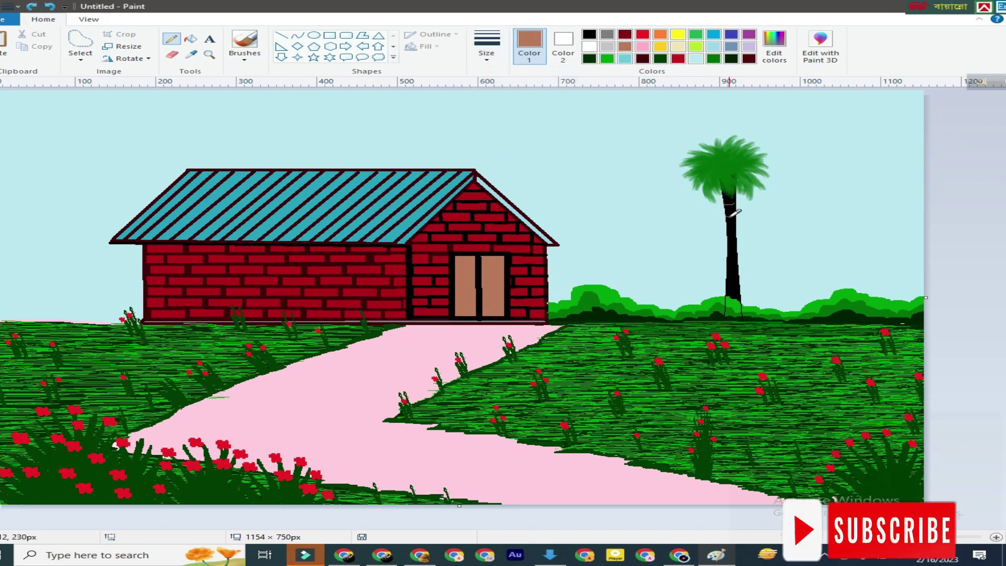
pyautogui.moveTo(737, 247)
pyautogui.mouseDown()
pyautogui.moveTo(727, 247)
pyautogui.moveTo(737, 263)
pyautogui.mouseUp()
pyautogui.moveTo(726, 277)
pyautogui.mouseDown()
pyautogui.moveTo(737, 277)
pyautogui.moveTo(737, 292)
pyautogui.mouseUp()
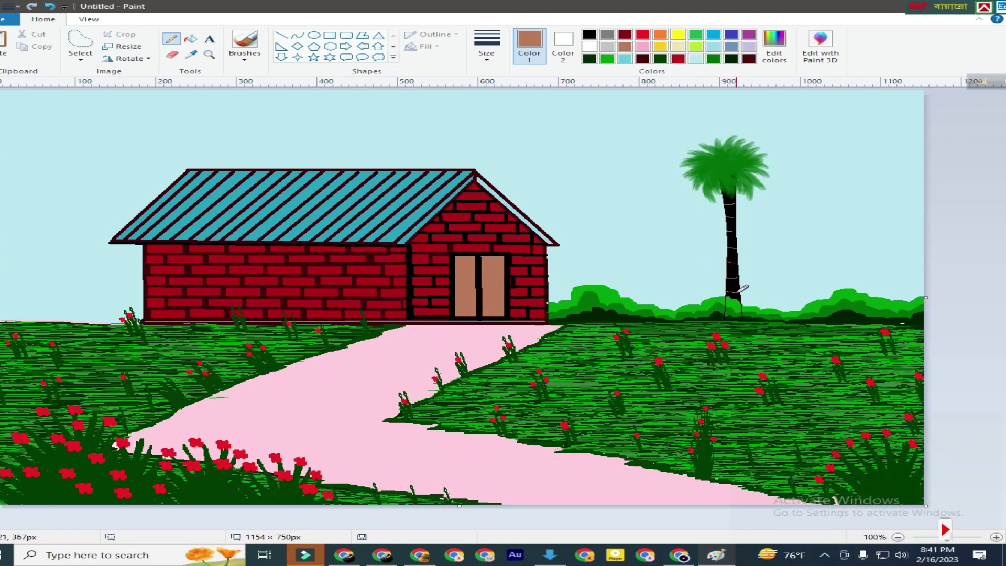
# Try to copy the palm with a rectangular selection and place the copy near the right edge of the picture.
pyautogui.click(81, 57)
pyautogui.click(85, 86)
pyautogui.moveTo(635, 119); pyautogui.dragTo(817, 266)
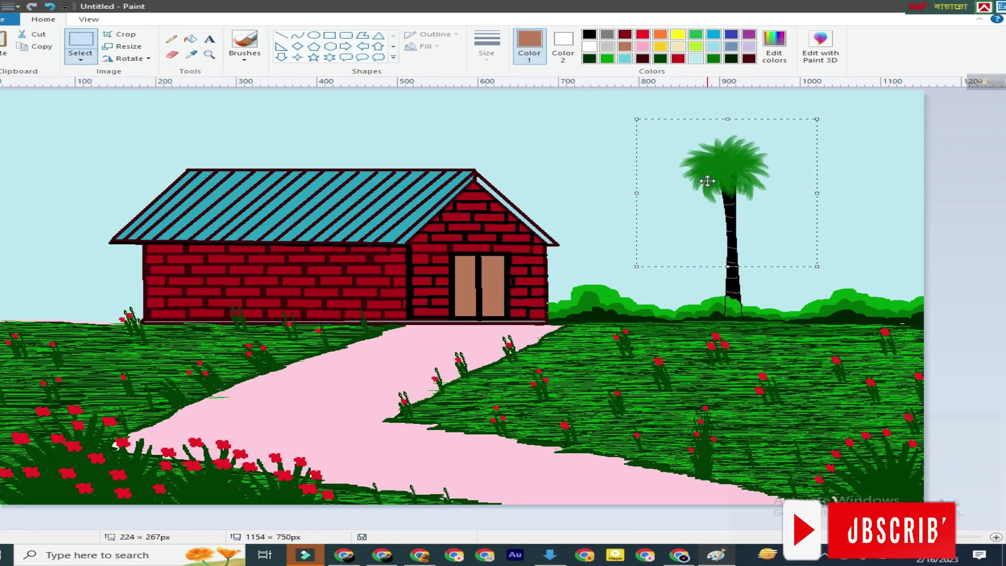
pyautogui.rightClick(709, 180)
pyautogui.click(743, 199)
pyautogui.rightClick(194, 162)
pyautogui.click(234, 193)
pyautogui.moveTo(91, 146); pyautogui.dragTo(891, 187)
pyautogui.click(80, 58)
pyautogui.click(104, 160)
pyautogui.hotkey('ctrl', 'z')
# Try to copy the upper part of the palm with a new rectangular selection and place it beside the original.
pyautogui.click(82, 59)
pyautogui.click(82, 59)
pyautogui.click(90, 84)
pyautogui.moveTo(620, 123); pyautogui.dragTo(829, 261)
pyautogui.rightClick(718, 175)
pyautogui.click(754, 195)
pyautogui.rightClick(279, 124)
pyautogui.click(320, 152)
pyautogui.moveTo(87, 145); pyautogui.dragTo(642, 167)
pyautogui.click(49, 7)
# Copy the palm with a free-form selection and place a second palm behind the bushes to its right.
pyautogui.click(81, 59)
pyautogui.click(108, 100)
pyautogui.moveTo(720, 255)
pyautogui.mouseDown()
pyautogui.moveTo(678, 185)
pyautogui.moveTo(716, 125)
pyautogui.moveTo(780, 195)
pyautogui.moveTo(745, 208)
pyautogui.moveTo(753, 273)
pyautogui.moveTo(716, 269)
pyautogui.mouseUp()
pyautogui.rightClick(705, 210)
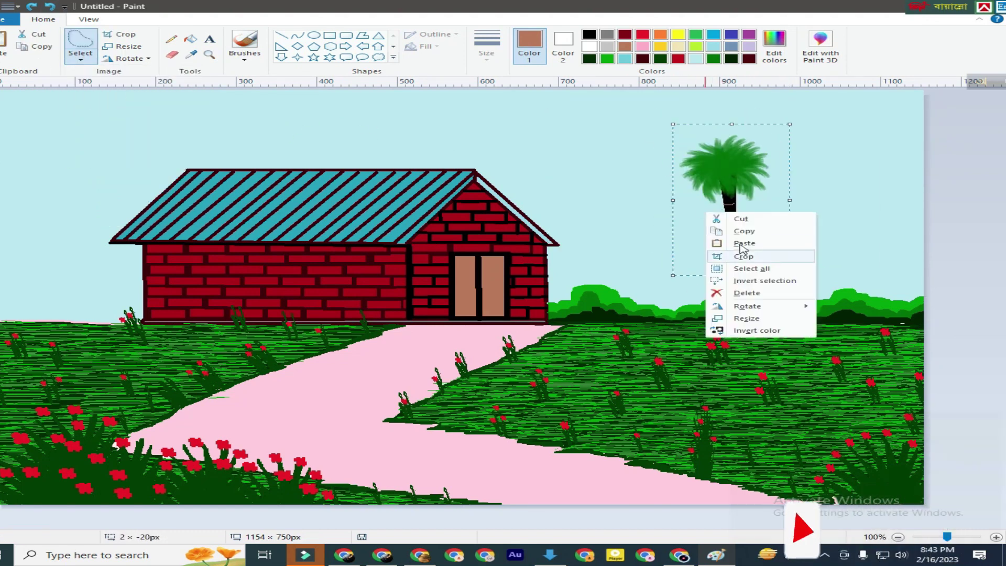
pyautogui.click(736, 232)
pyautogui.click(2, 58)
pyautogui.click(16, 71)
pyautogui.moveTo(59, 129)
pyautogui.mouseDown()
pyautogui.moveTo(772, 161)
pyautogui.moveTo(822, 176)
pyautogui.moveTo(844, 198)
pyautogui.mouseUp()
pyautogui.click(77, 60)
pyautogui.click(136, 158)
pyautogui.click(573, 175)
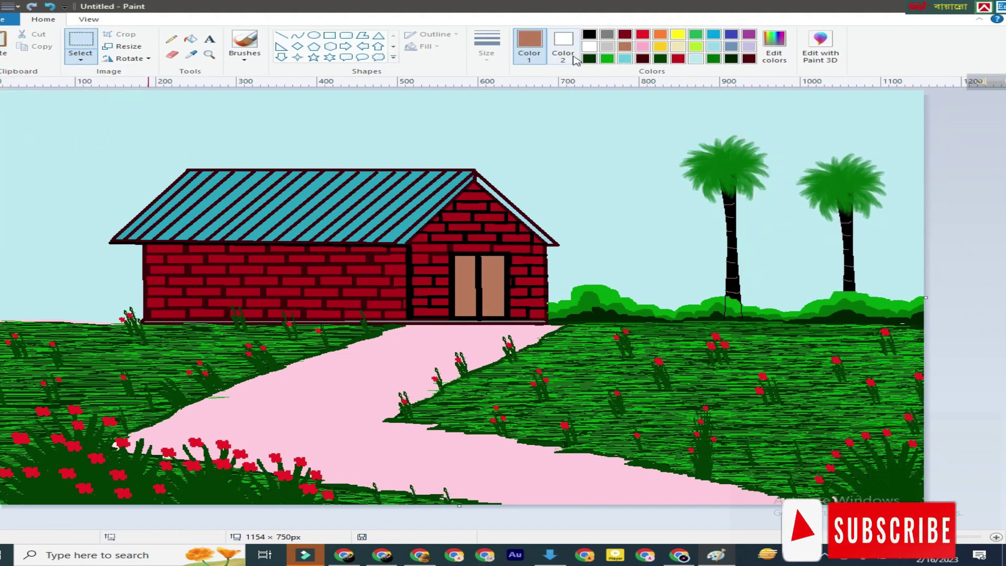
# Sample the bush green and brush over the base of the first palm's trunk so it sits behind the bushes.
pyautogui.click(607, 58)
pyautogui.click(244, 57)
pyautogui.click(243, 78)
pyautogui.click(191, 55)
pyautogui.click(716, 307)
pyautogui.moveTo(725, 300); pyautogui.dragTo(740, 306)
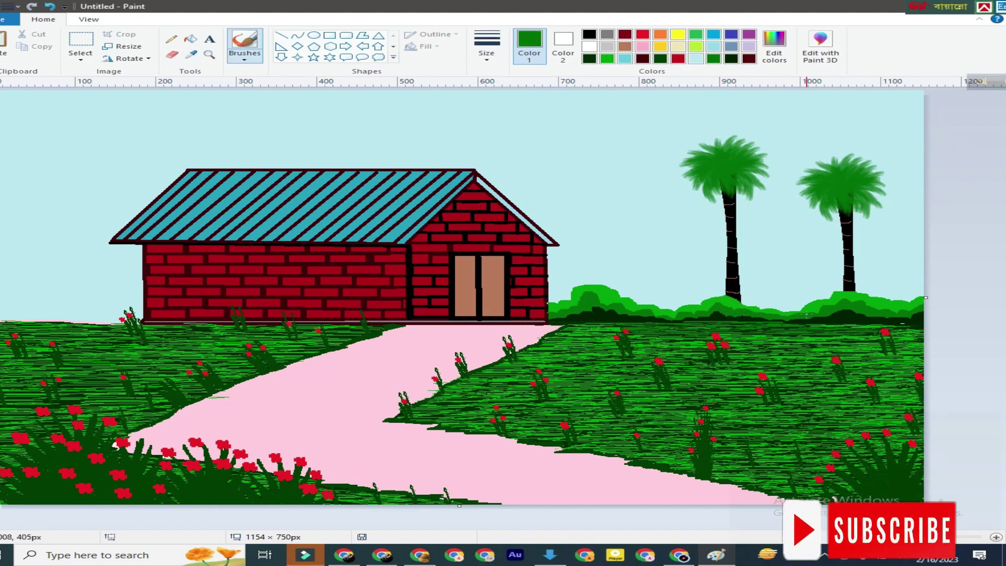
# Paint a small black flying bird in the sky between the two palm crowns.
pyautogui.click(170, 38)
pyautogui.click(243, 59)
pyautogui.click(797, 121)
# Try to copy the bird with a free-form selection and place the copy in the sky between the house and the palms.
pyautogui.click(79, 59)
pyautogui.click(100, 97)
pyautogui.moveTo(793, 126); pyautogui.dragTo(786, 113)
pyautogui.rightClick(797, 124)
pyautogui.click(835, 137)
pyautogui.hotkey('ctrl', 'v')
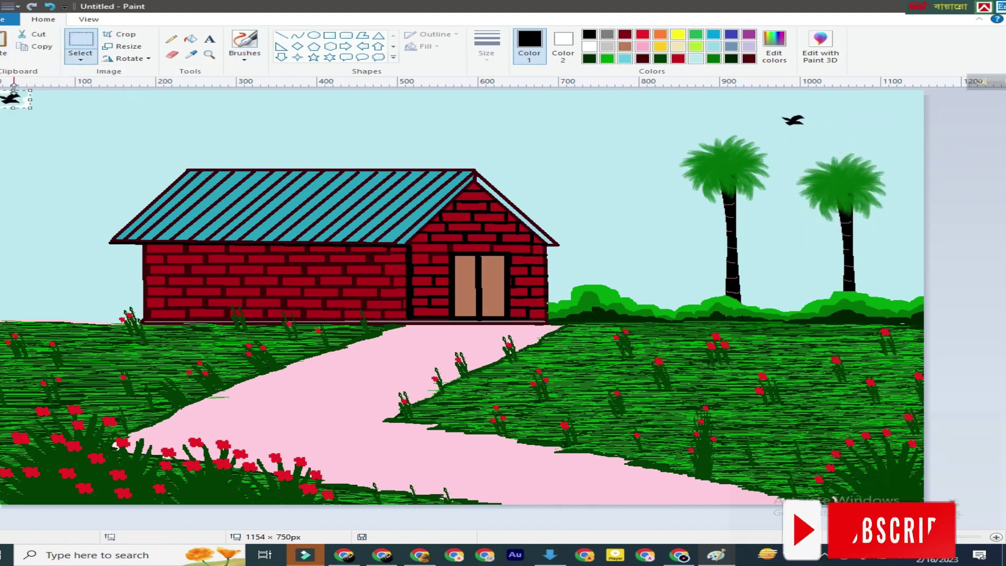
pyautogui.click(80, 58)
pyautogui.click(96, 160)
pyautogui.moveTo(13, 98); pyautogui.dragTo(652, 107)
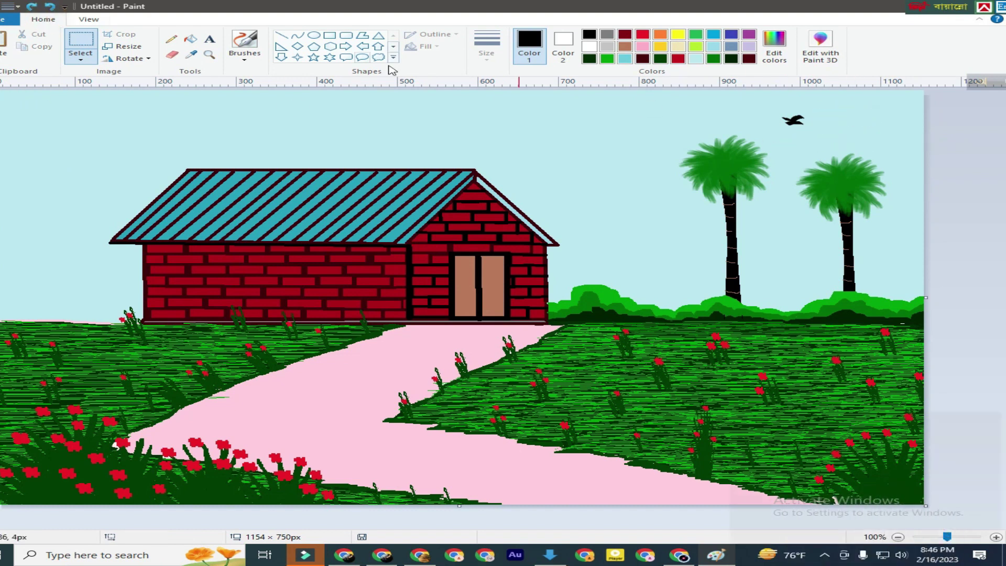
# Copy the bird with a rectangular selection and scatter copies in groups above and beside the palms.
pyautogui.moveTo(781, 111); pyautogui.dragTo(806, 128)
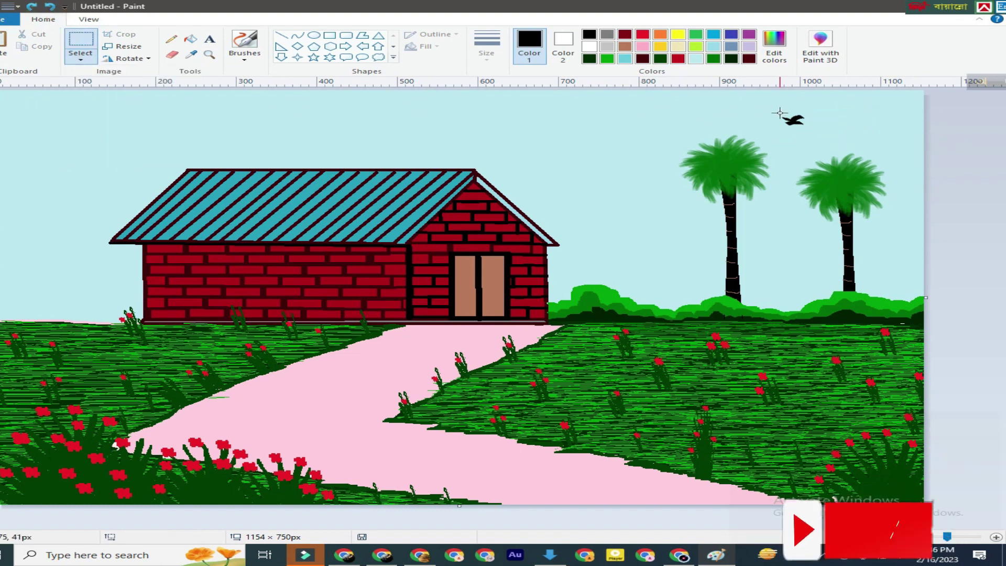
pyautogui.rightClick(797, 125)
pyautogui.click(832, 138)
pyautogui.hotkey('ctrl', 'v')
pyautogui.moveTo(10, 98)
pyautogui.mouseDown()
pyautogui.moveTo(848, 115)
pyautogui.moveTo(815, 137)
pyautogui.moveTo(909, 171)
pyautogui.mouseUp()
pyautogui.moveTo(910, 171)
pyautogui.mouseDown()
pyautogui.moveTo(882, 148)
pyautogui.moveTo(662, 148)
pyautogui.mouseUp()
pyautogui.moveTo(662, 148); pyautogui.dragTo(618, 149)
pyautogui.click(983, 134)
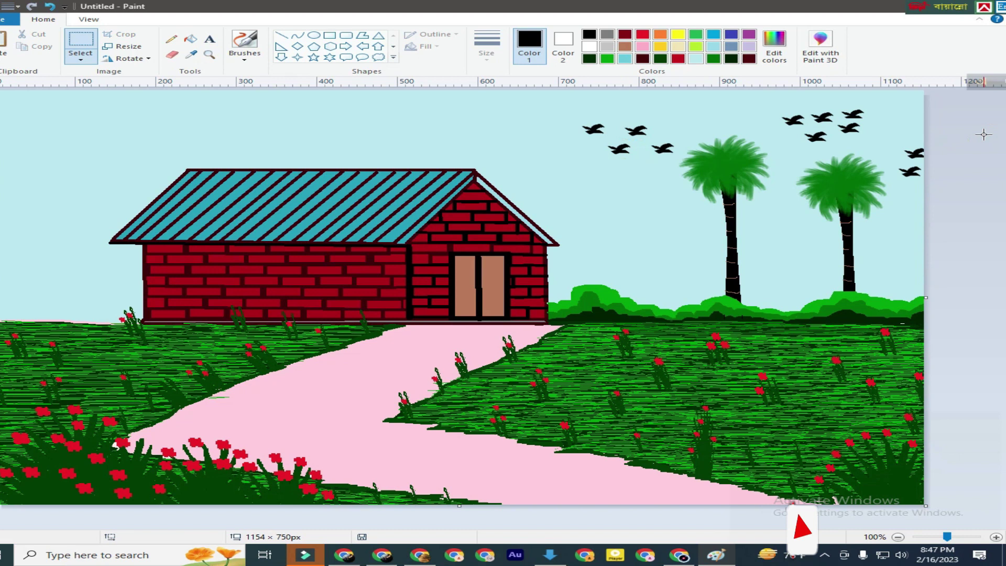
# Paste a copy of the bushes at the horizon left of the house, fit it to the wall and stretch it taller.
pyautogui.hotkey('ctrl', 'v')
pyautogui.moveTo(47, 115); pyautogui.dragTo(61, 313)
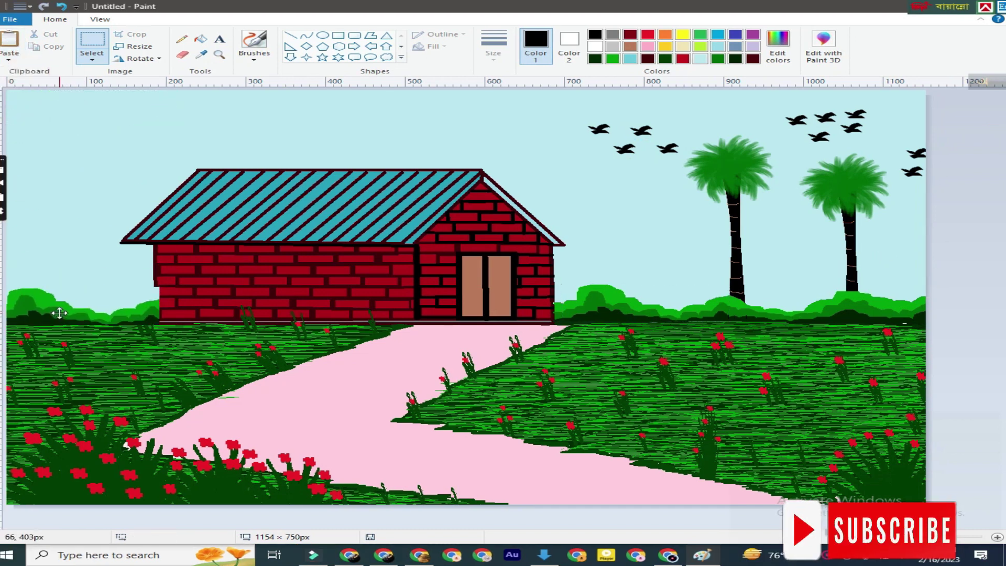
pyautogui.moveTo(160, 306); pyautogui.dragTo(154, 305)
pyautogui.moveTo(73, 287); pyautogui.dragTo(72, 273)
pyautogui.click(974, 234)
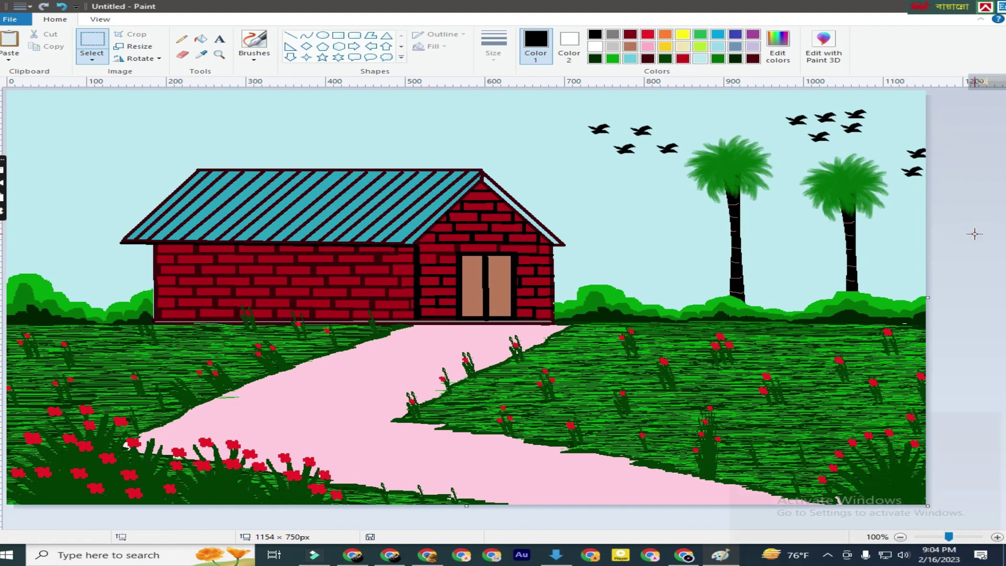
# Draw a bare black tree with a forked trunk and thin branches at the far left of the scene, removing the lowest outer branch.
pyautogui.click(182, 38)
pyautogui.click(493, 52)
pyautogui.click(527, 145)
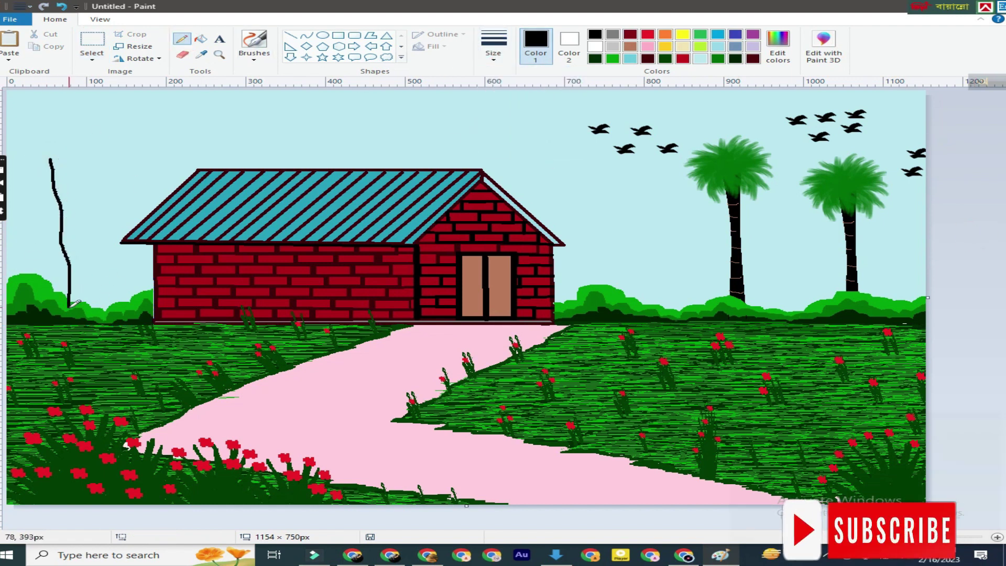
pyautogui.moveTo(117, 157)
pyautogui.mouseDown()
pyautogui.moveTo(87, 200)
pyautogui.moveTo(69, 257)
pyautogui.mouseUp()
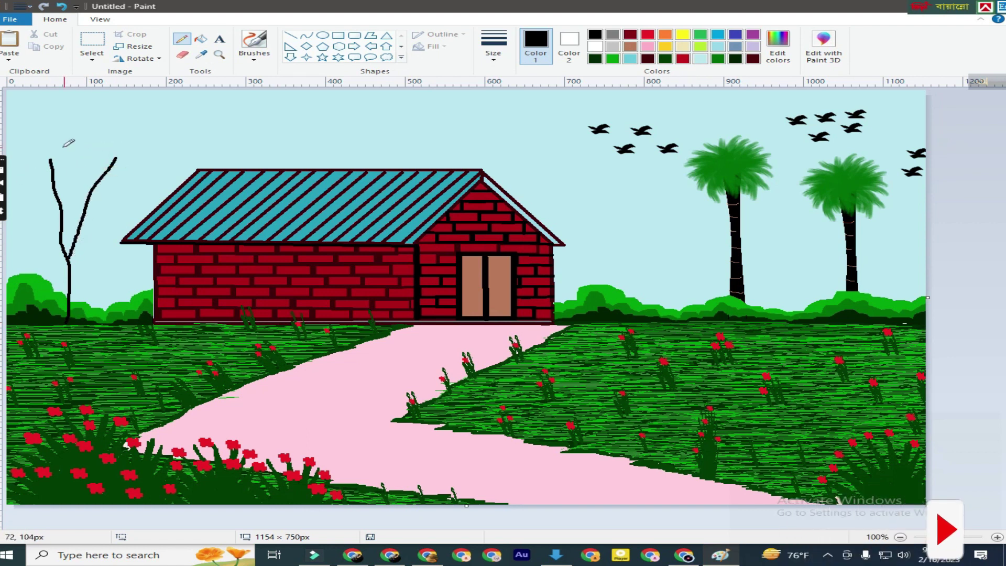
pyautogui.moveTo(140, 187); pyautogui.dragTo(79, 233)
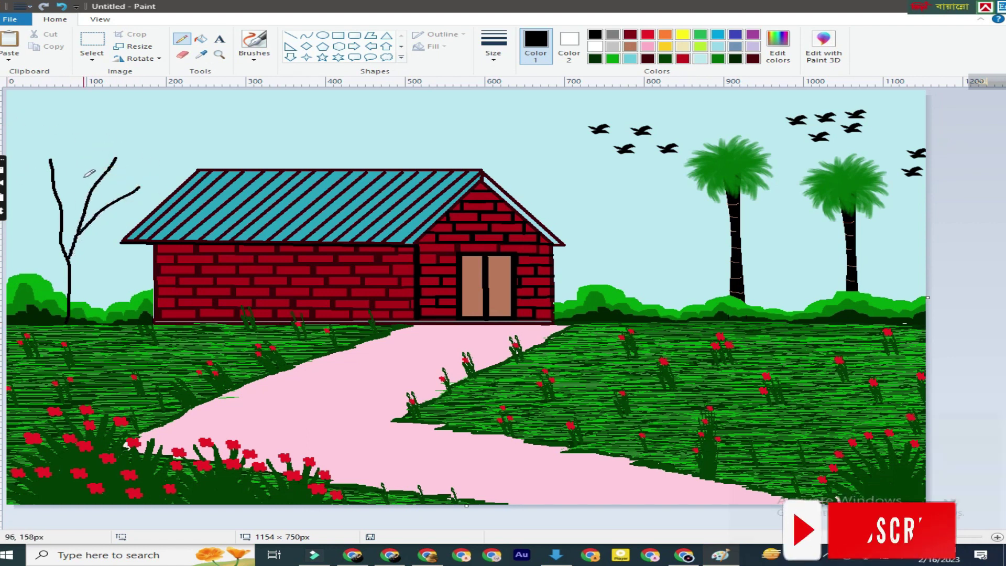
pyautogui.moveTo(83, 178); pyautogui.dragTo(87, 201)
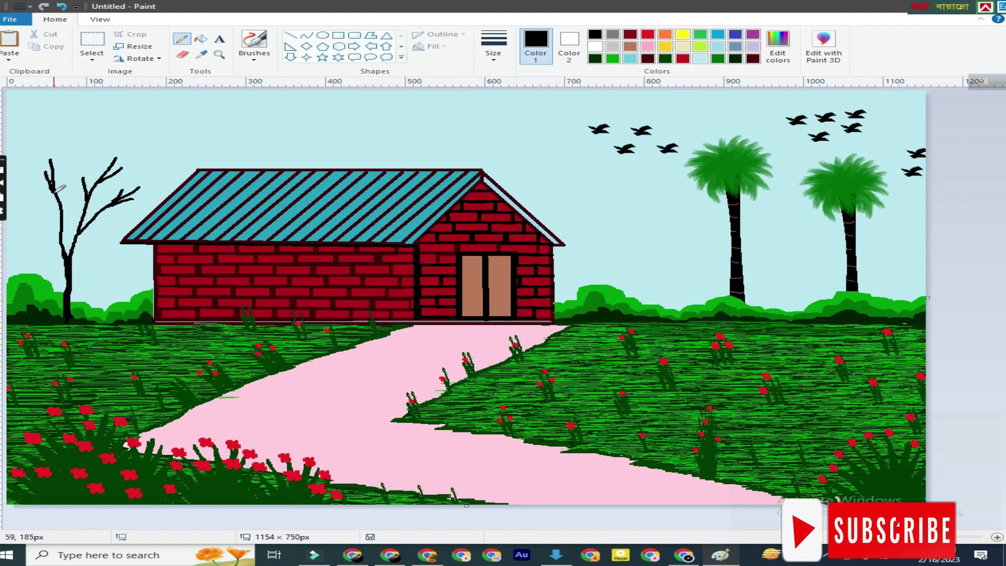
pyautogui.moveTo(42, 218)
pyautogui.mouseDown()
pyautogui.moveTo(63, 244)
pyautogui.moveTo(51, 240)
pyautogui.moveTo(49, 216)
pyautogui.moveTo(60, 233)
pyautogui.moveTo(24, 218)
pyautogui.moveTo(51, 228)
pyautogui.mouseUp()
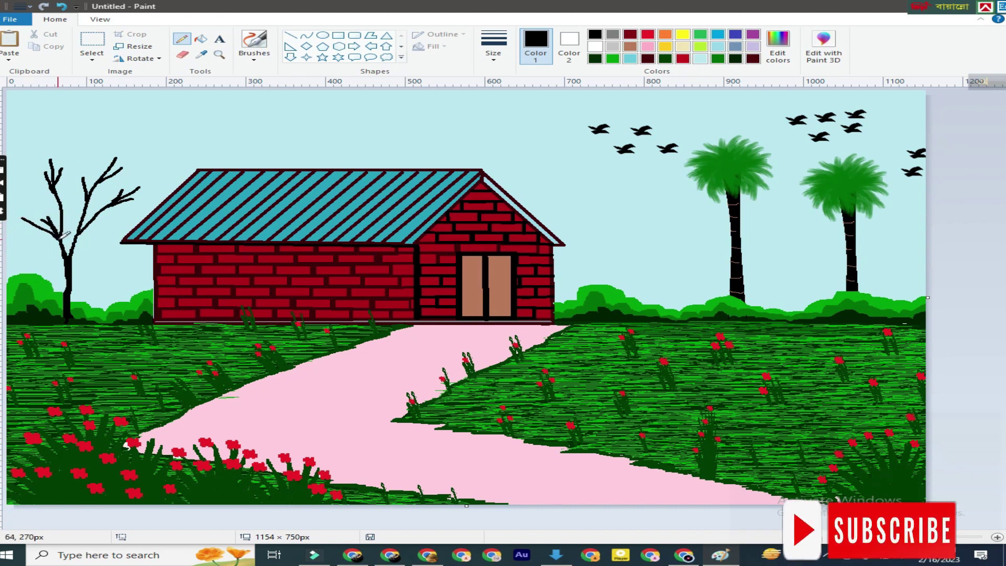
pyautogui.click(45, 5)
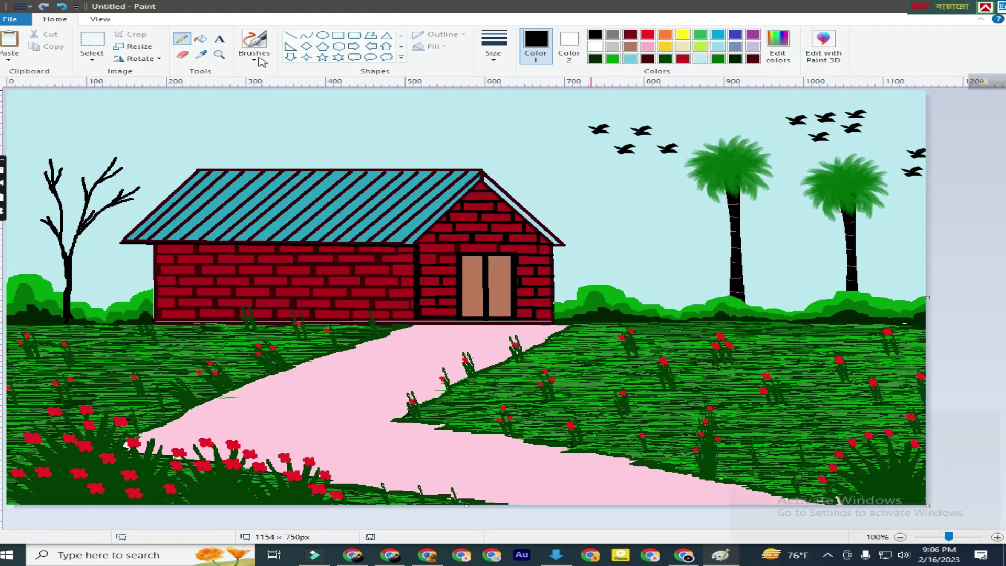
# Mix a very dark green and paint clusters of foliage at the branch ends of the bare tree beside the house.
pyautogui.click(785, 51)
pyautogui.click(376, 250)
pyautogui.moveTo(666, 277); pyautogui.dragTo(666, 302)
pyautogui.click(350, 351)
pyautogui.click(254, 59)
pyautogui.click(256, 72)
pyautogui.moveTo(45, 153)
pyautogui.mouseDown()
pyautogui.moveTo(62, 152)
pyautogui.moveTo(31, 156)
pyautogui.mouseUp()
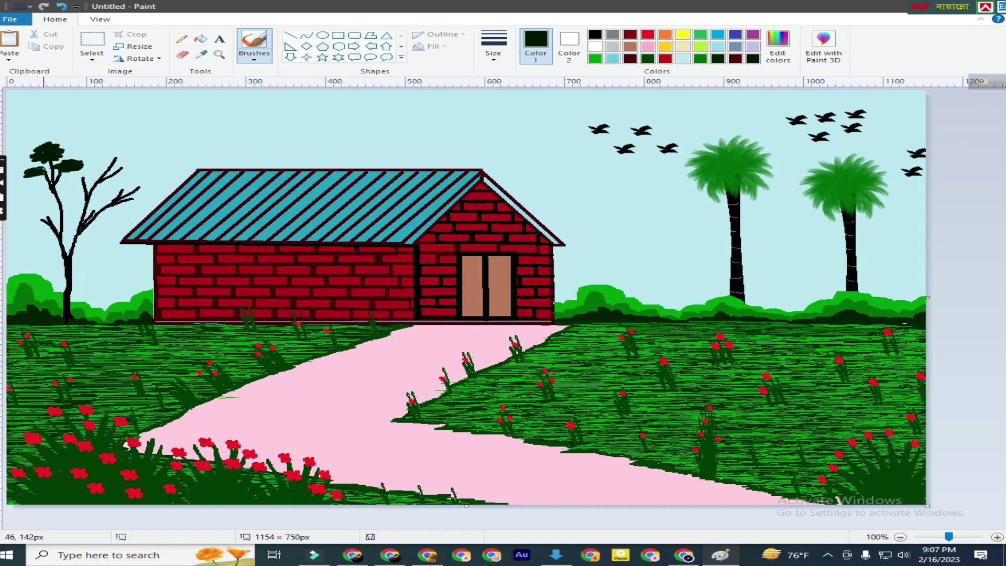
pyautogui.moveTo(89, 182)
pyautogui.mouseDown()
pyautogui.moveTo(79, 179)
pyautogui.moveTo(97, 180)
pyautogui.moveTo(69, 178)
pyautogui.mouseUp()
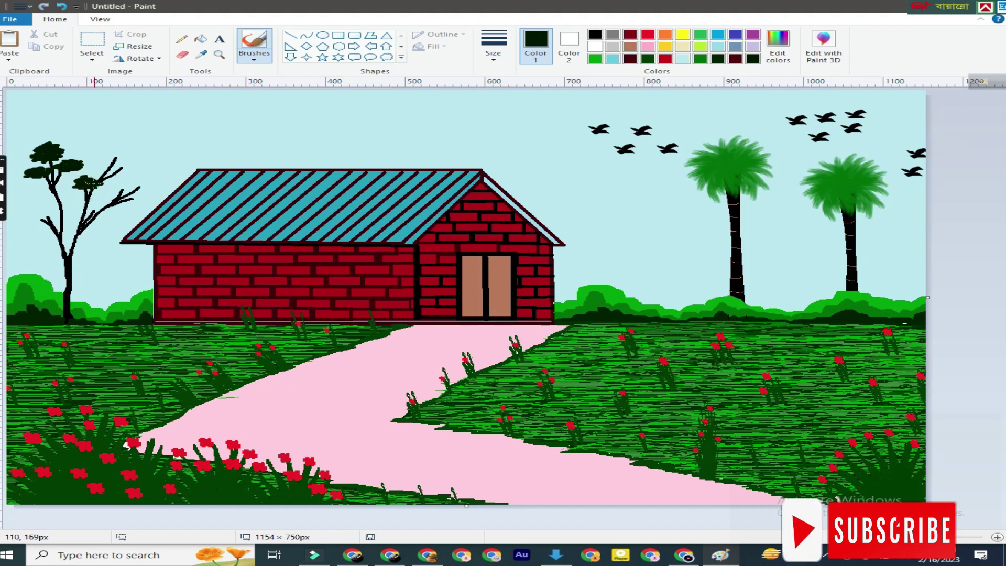
pyautogui.moveTo(122, 166)
pyautogui.mouseDown()
pyautogui.moveTo(111, 168)
pyautogui.moveTo(133, 164)
pyautogui.moveTo(112, 152)
pyautogui.moveTo(126, 151)
pyautogui.mouseUp()
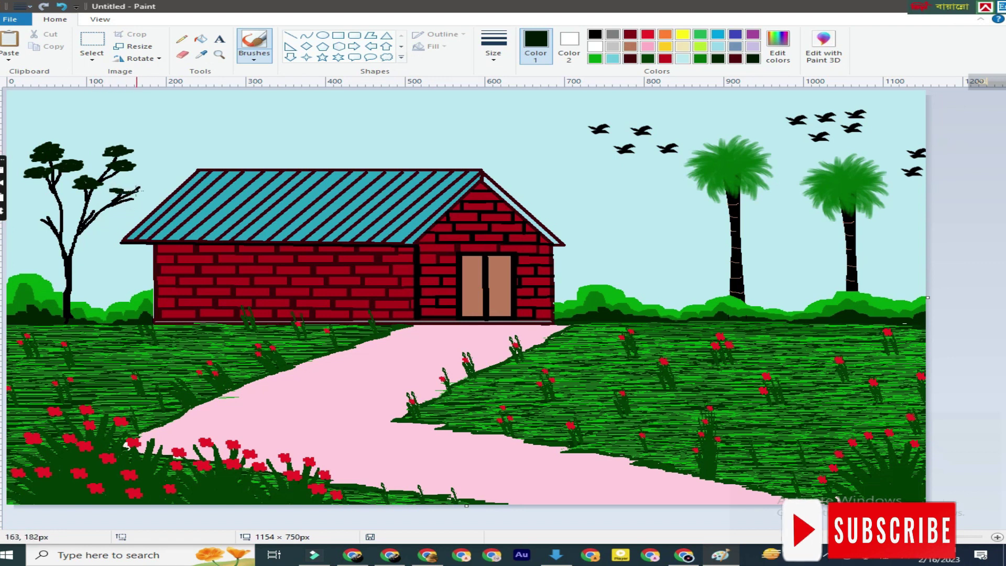
pyautogui.moveTo(123, 196)
pyautogui.mouseDown()
pyautogui.moveTo(143, 202)
pyautogui.moveTo(164, 187)
pyautogui.mouseUp()
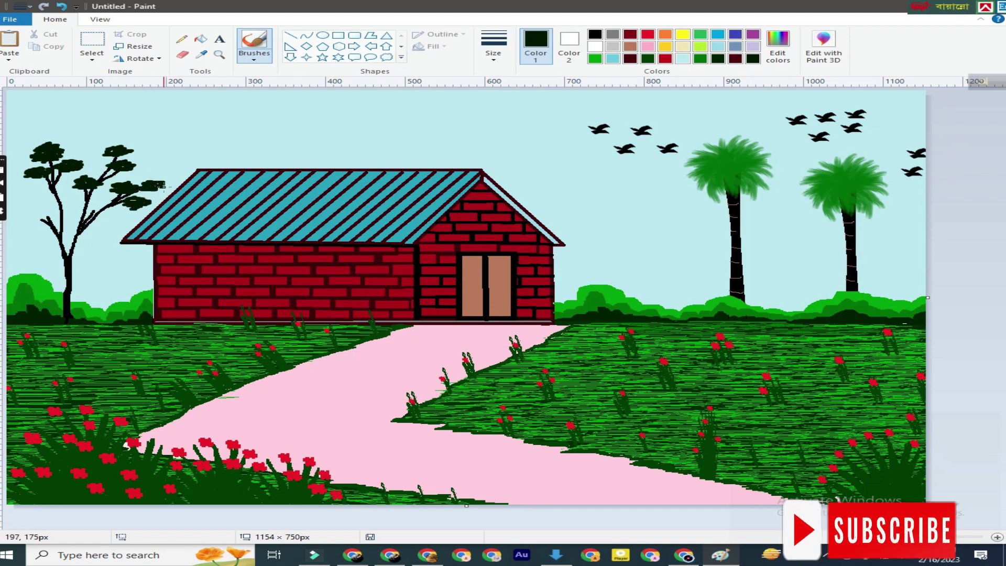
pyautogui.moveTo(93, 210)
pyautogui.mouseDown()
pyautogui.moveTo(47, 209)
pyautogui.moveTo(26, 226)
pyautogui.mouseUp()
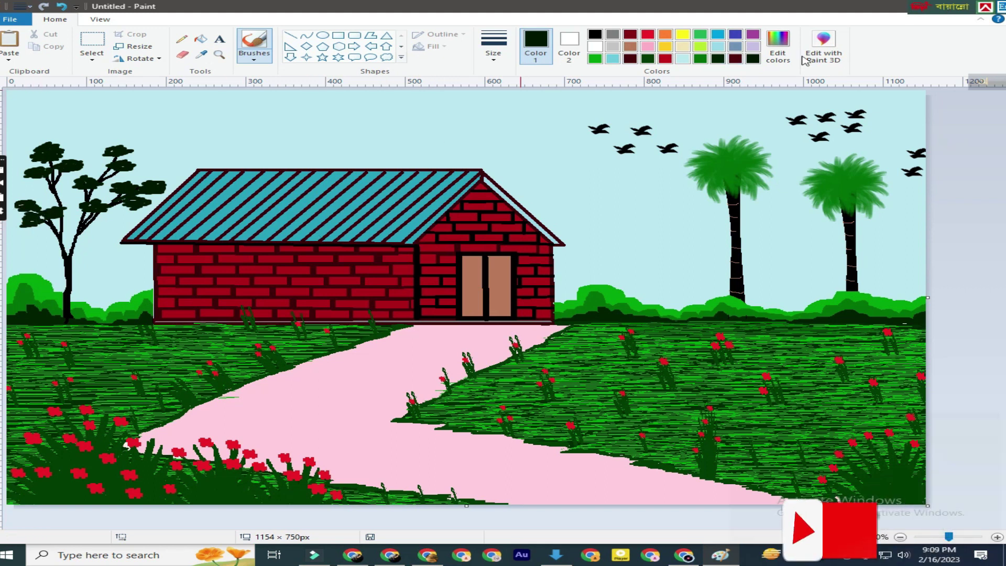
# Spray bright green highlights onto the dark foliage clusters with the airbrush, undoing the overly wide first strokes.
pyautogui.click(595, 59)
pyautogui.click(254, 57)
pyautogui.click(348, 78)
pyautogui.click(493, 52)
pyautogui.click(524, 142)
pyautogui.moveTo(42, 149); pyautogui.dragTo(50, 151)
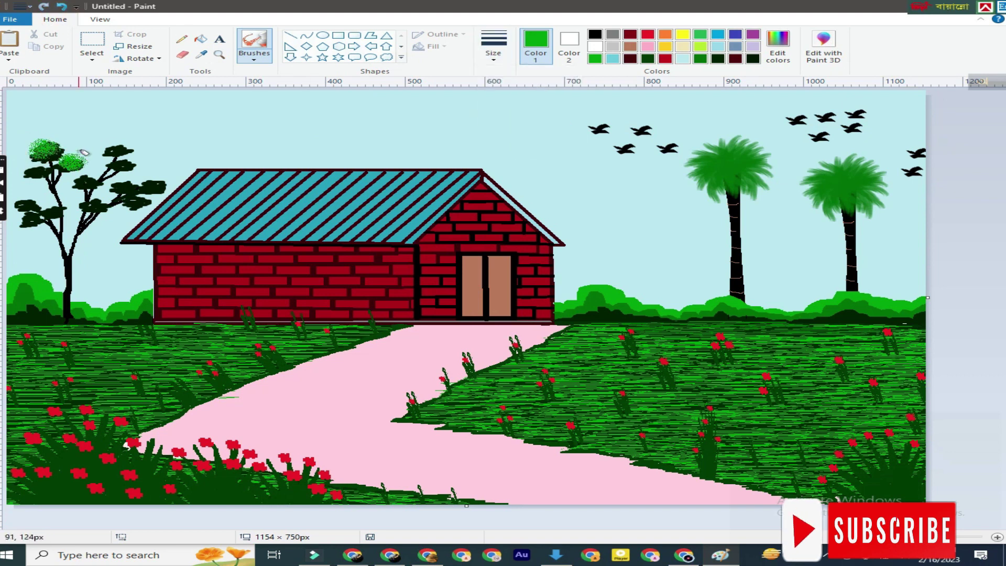
pyautogui.hotkey('ctrl', 'z')
pyautogui.hotkey('ctrl', 'z')
pyautogui.moveTo(42, 151); pyautogui.dragTo(126, 160)
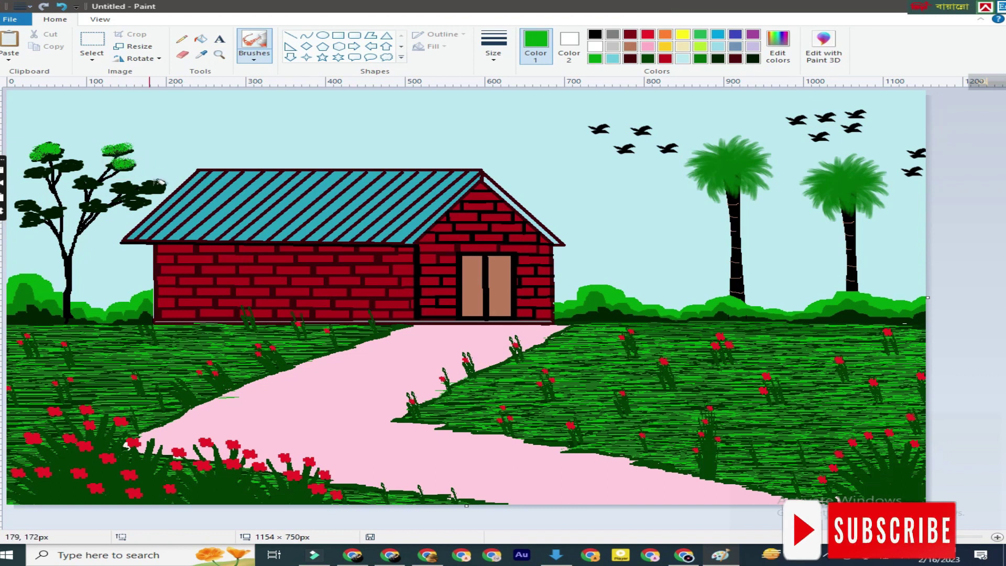
pyautogui.moveTo(150, 206); pyautogui.dragTo(138, 202)
pyautogui.moveTo(98, 204)
pyautogui.mouseDown()
pyautogui.moveTo(96, 172)
pyautogui.moveTo(72, 158)
pyautogui.moveTo(28, 173)
pyautogui.mouseUp()
pyautogui.moveTo(21, 205); pyautogui.dragTo(30, 205)
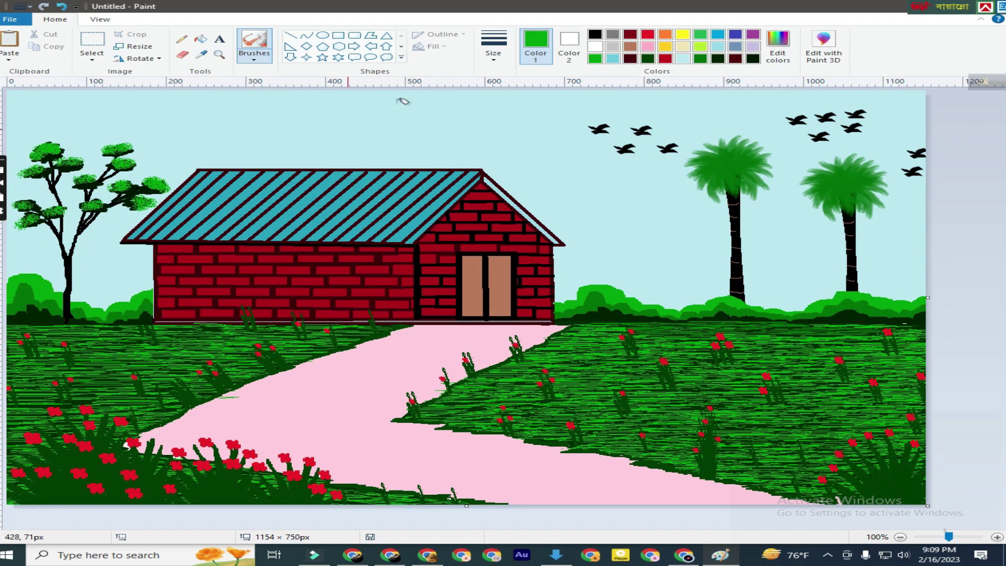
# Mix a lighter green and airbrush further highlights over the foliage clusters of the tree beside the house.
pyautogui.click(778, 47)
pyautogui.click(349, 351)
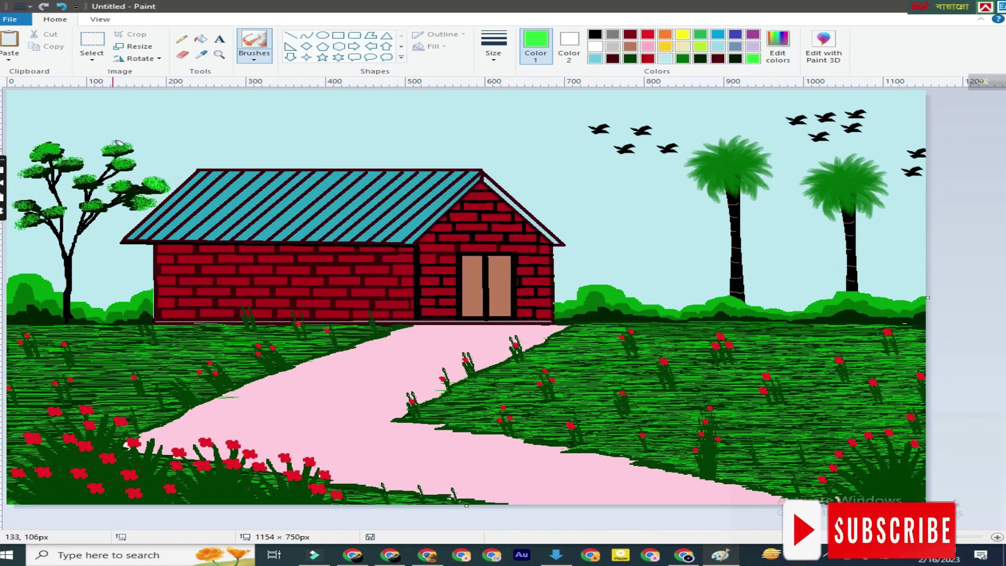
pyautogui.moveTo(65, 165)
pyautogui.mouseDown()
pyautogui.moveTo(37, 148)
pyautogui.moveTo(42, 142)
pyautogui.moveTo(77, 155)
pyautogui.moveTo(22, 169)
pyautogui.moveTo(36, 163)
pyautogui.moveTo(158, 203)
pyautogui.moveTo(92, 179)
pyautogui.mouseUp()
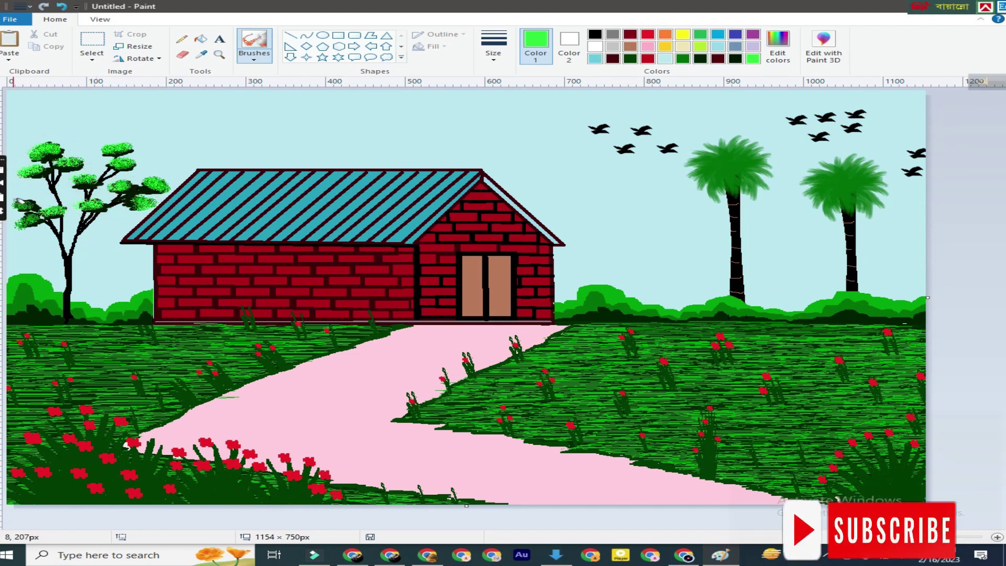
pyautogui.moveTo(18, 226); pyautogui.dragTo(31, 218)
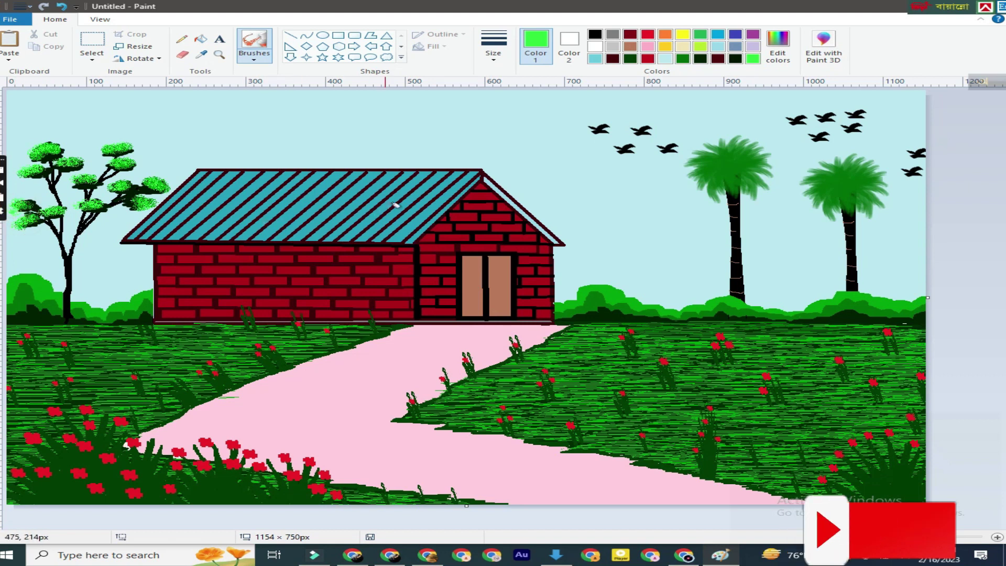
# Draw a short black side branch with the pencil on the trunk of the tree beside the house.
pyautogui.click(595, 34)
pyautogui.click(181, 38)
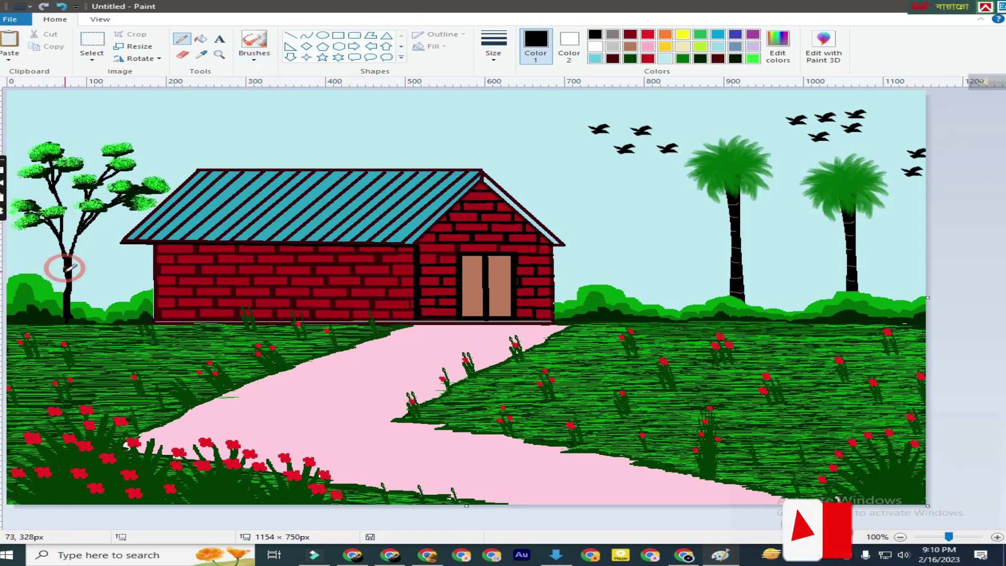
pyautogui.moveTo(58, 267); pyautogui.dragTo(67, 278)
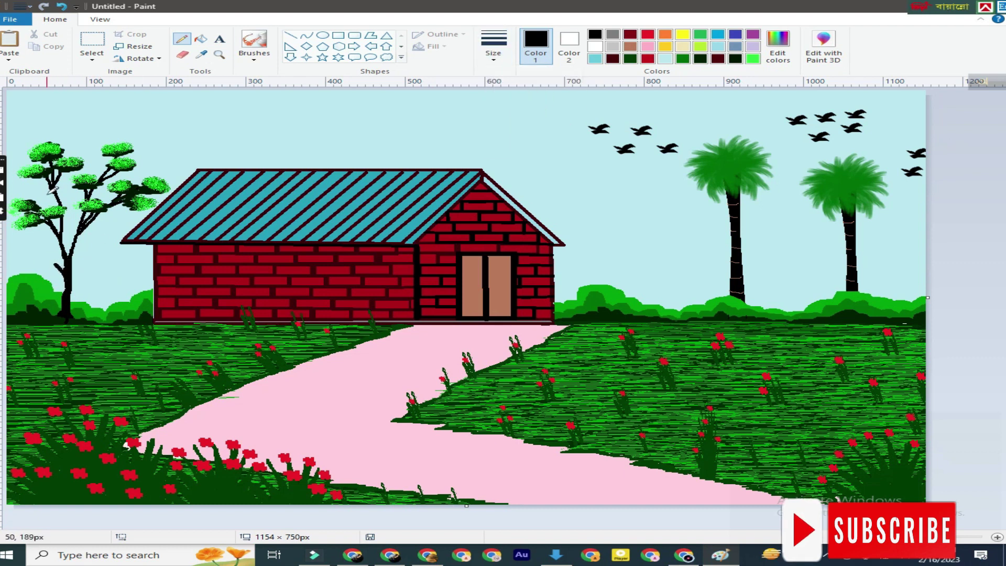